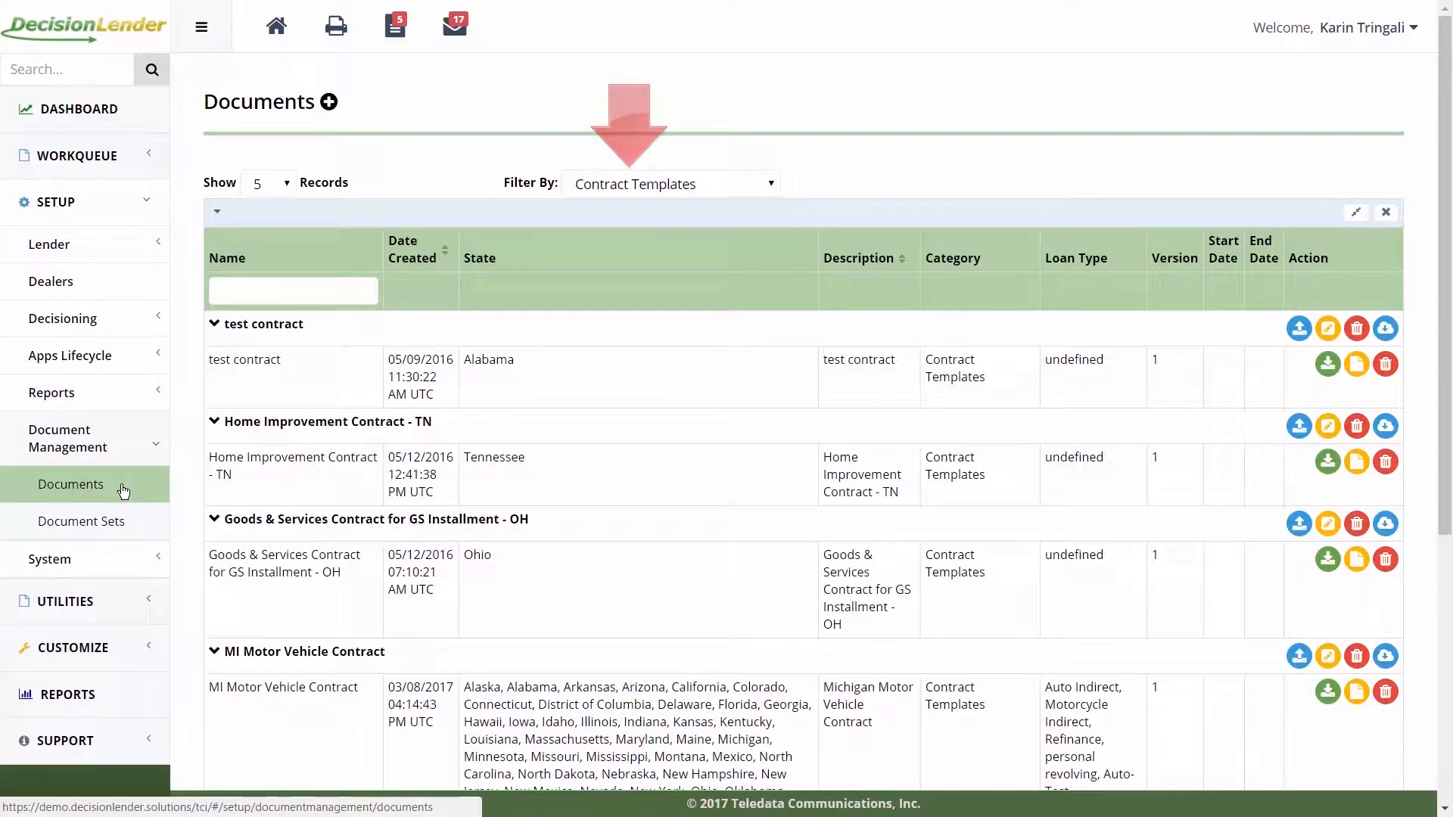
# Filter the documents by Contract Templates and open the metadata of the test contract for editing.
pyautogui.click(636, 188)
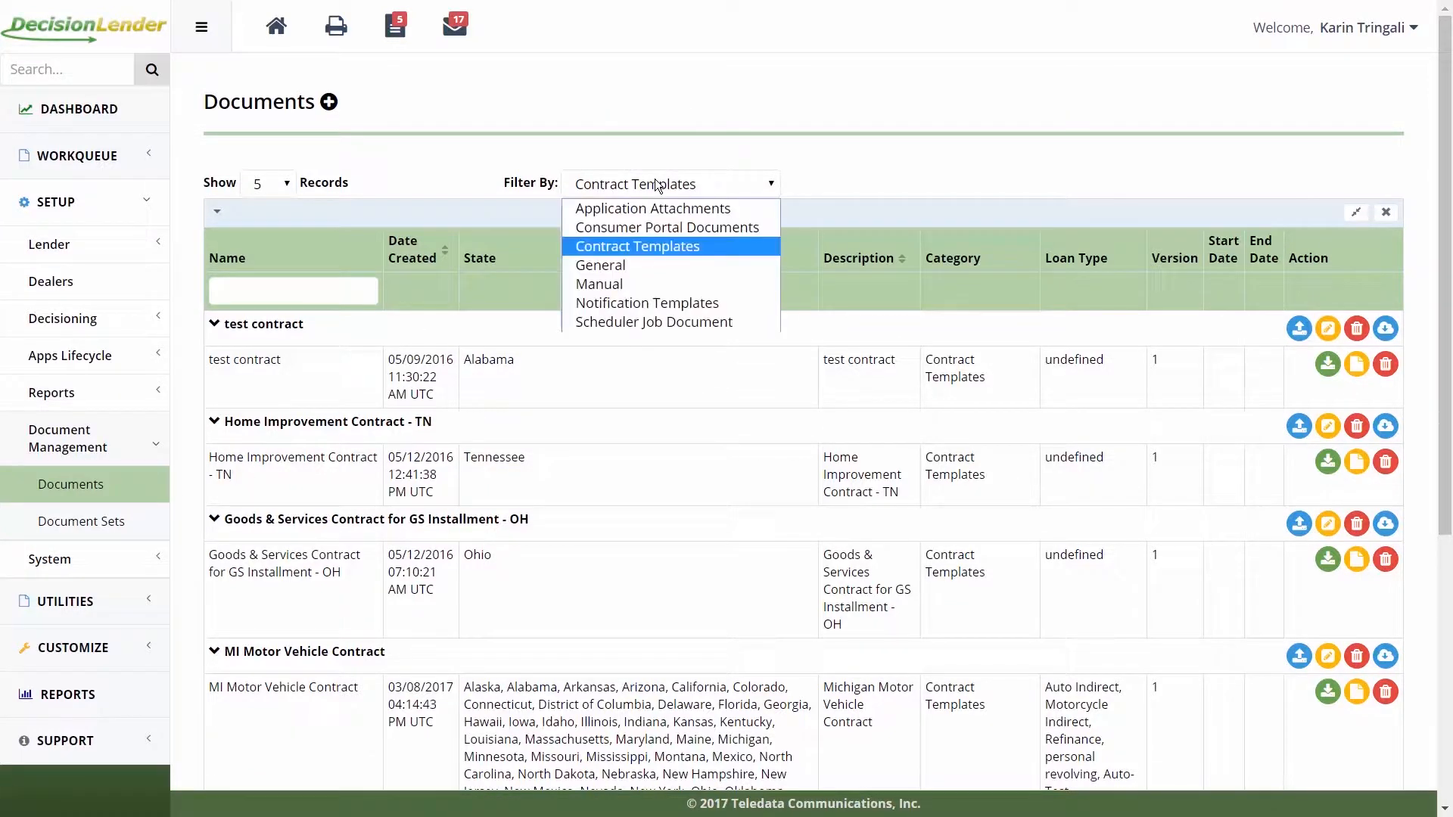
pyautogui.click(652, 246)
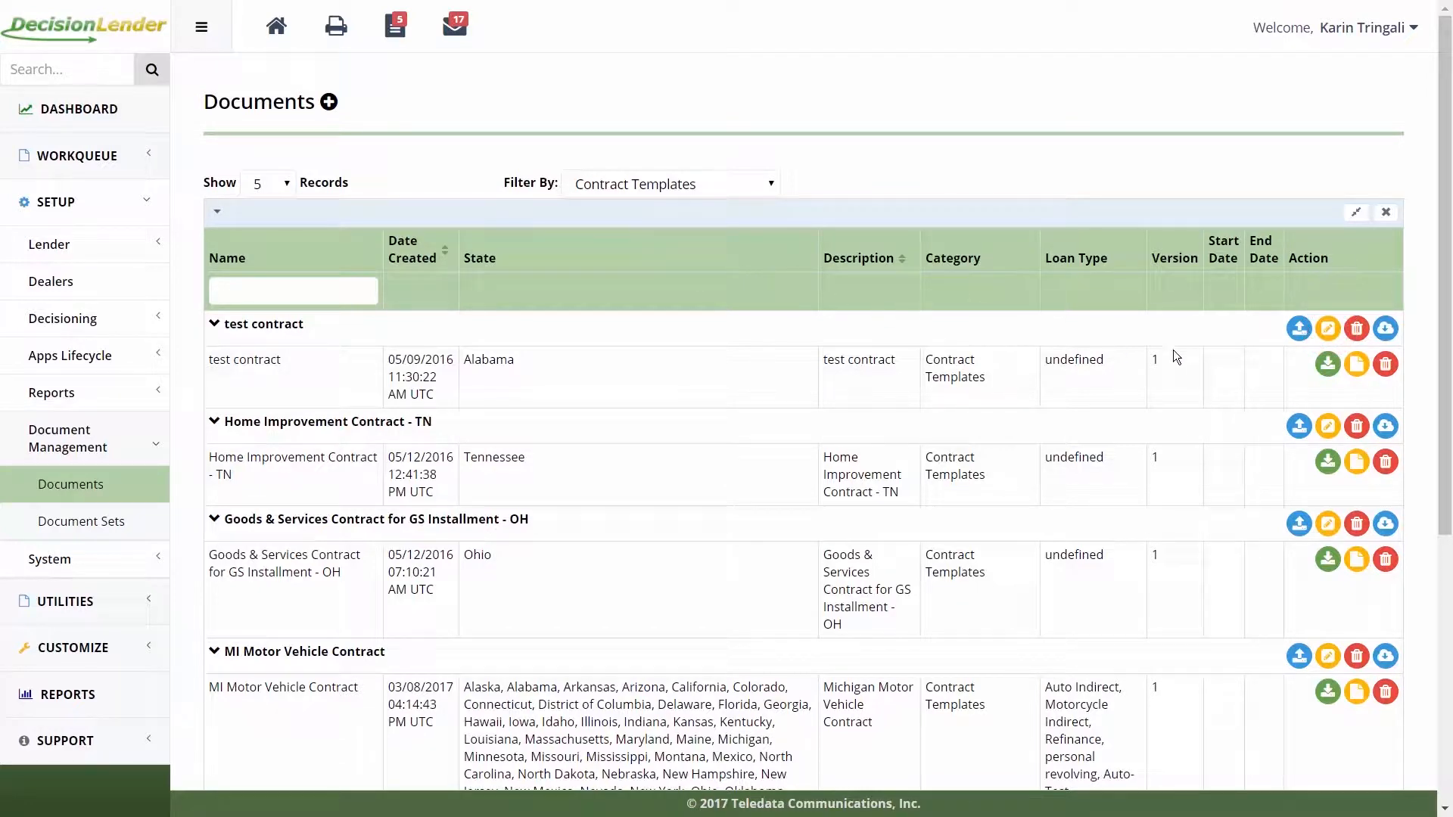
pyautogui.click(1328, 328)
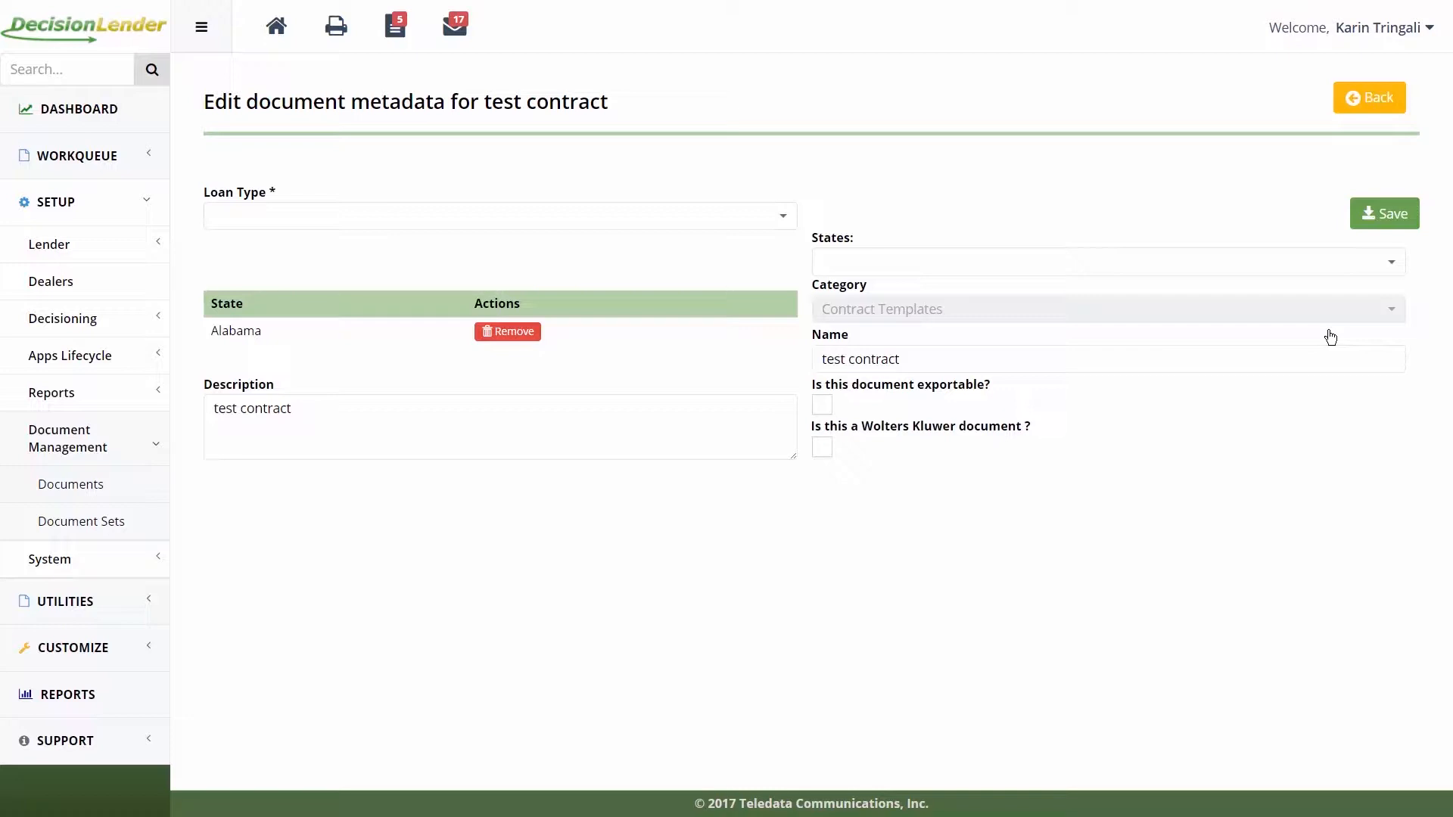
# Assign the Auto Indirect loan type to the test contract and add Alaska to its states.
pyautogui.click(559, 219)
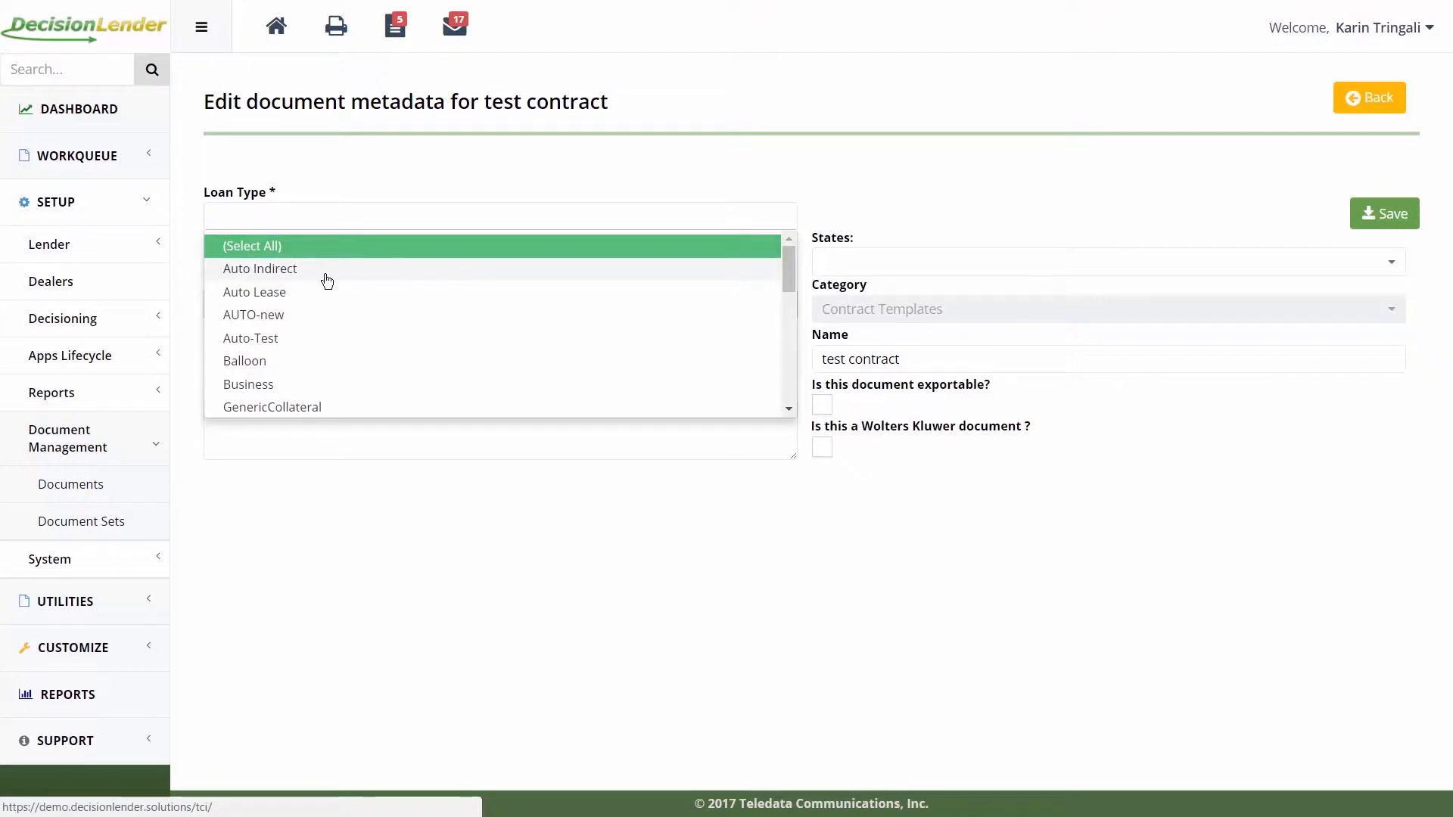
pyautogui.click(326, 274)
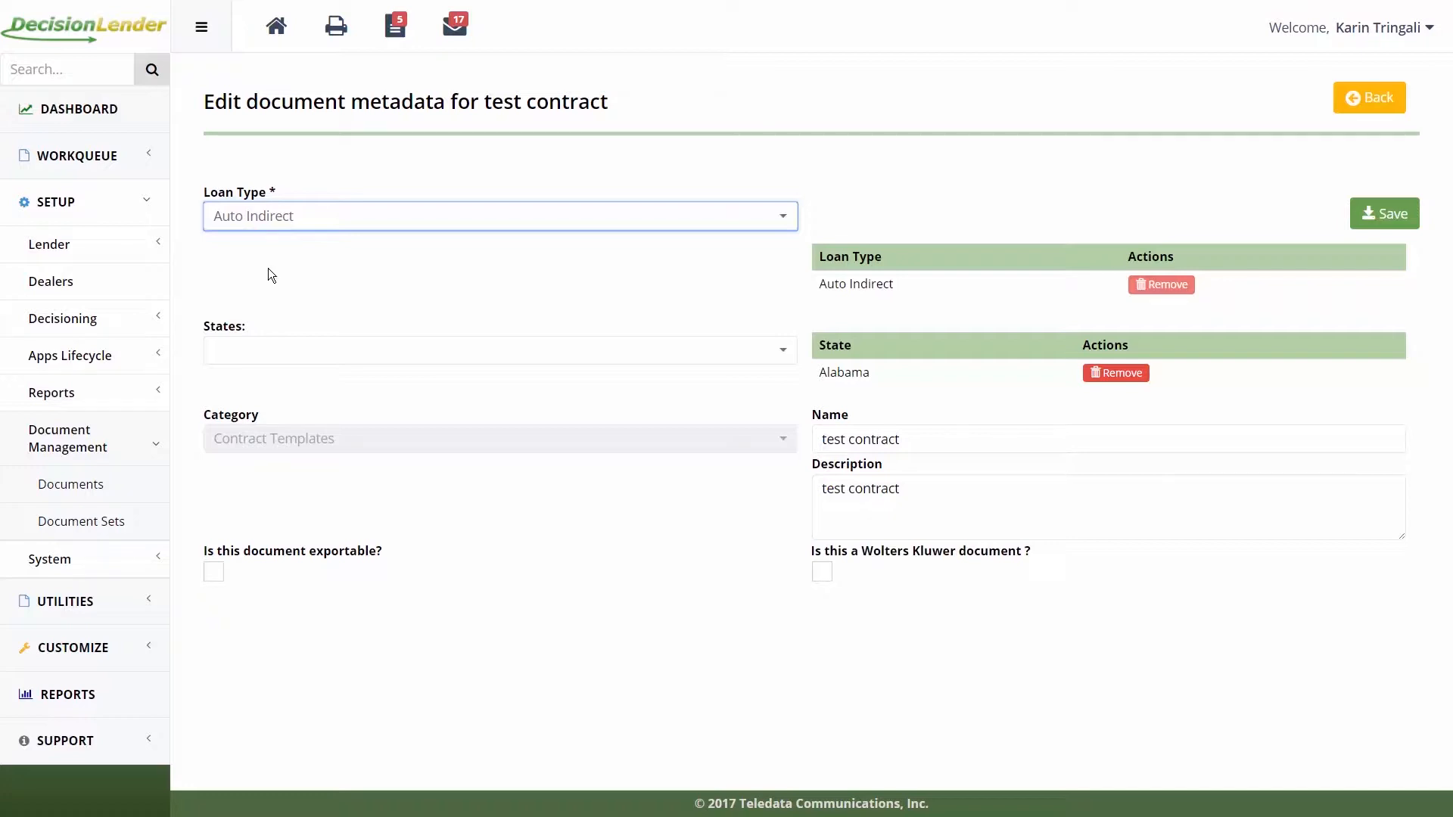
pyautogui.click(299, 354)
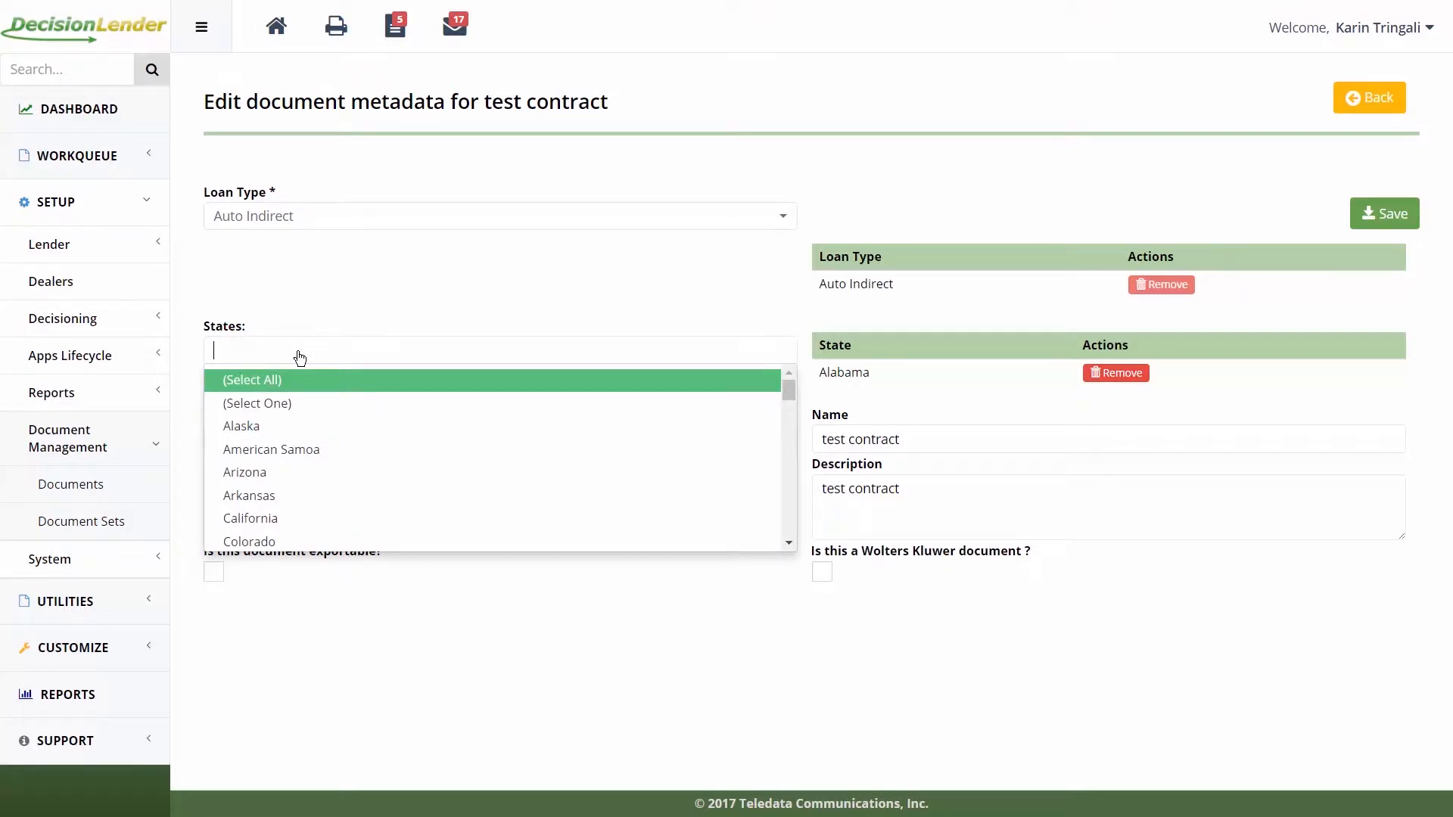
pyautogui.click(305, 427)
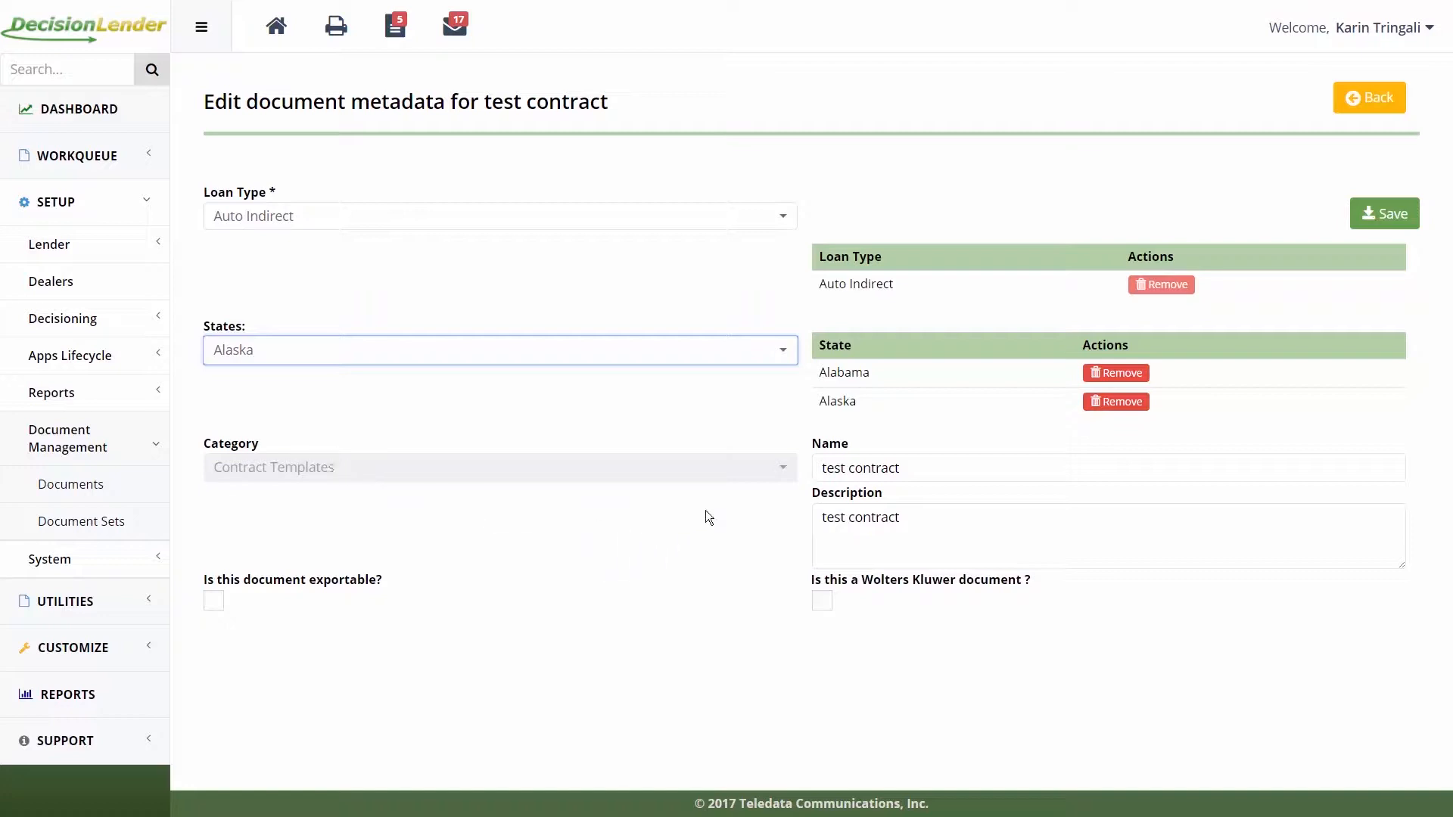
# Change the document's name to "Test Contract".
pyautogui.click(908, 464)
pyautogui.press('BackSpace')
pyautogui.press('BackSpace')
pyautogui.press('BackSpace')
pyautogui.press('BackSpace')
pyautogui.press('BackSpace')
pyautogui.press('BackSpace')
pyautogui.press('BackSpace')
pyautogui.press('BackSpace')
pyautogui.press('BackSpace')
pyautogui.press('BackSpace')
pyautogui.press('BackSpace')
pyautogui.press('BackSpace')
pyautogui.press('BackSpace')
pyautogui.write('Tes')
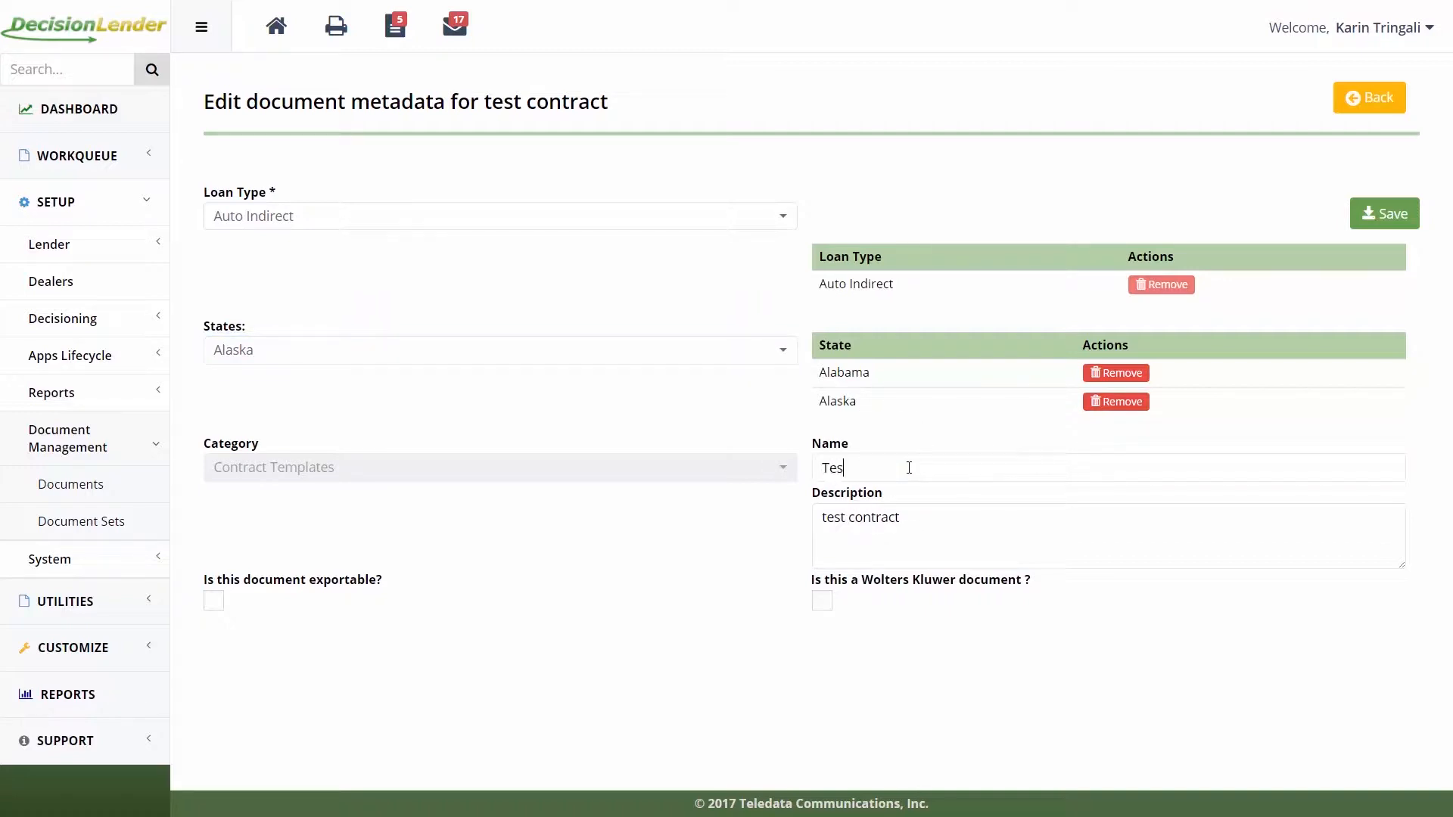
pyautogui.write('t Contract')
# Replace the document's description with "Test Contract Description" and save the metadata.
pyautogui.click(909, 521)
pyautogui.press('BackSpace')
pyautogui.press('BackSpace')
pyautogui.press('BackSpace')
pyautogui.press('BackSpace')
pyautogui.press('BackSpace')
pyautogui.press('BackSpace')
pyautogui.press('BackSpace')
pyautogui.press('BackSpace')
pyautogui.press('BackSpace')
pyautogui.press('BackSpace')
pyautogui.press('BackSpace')
pyautogui.press('BackSpace')
pyautogui.press('BackSpace')
pyautogui.write('Test Contract Description')
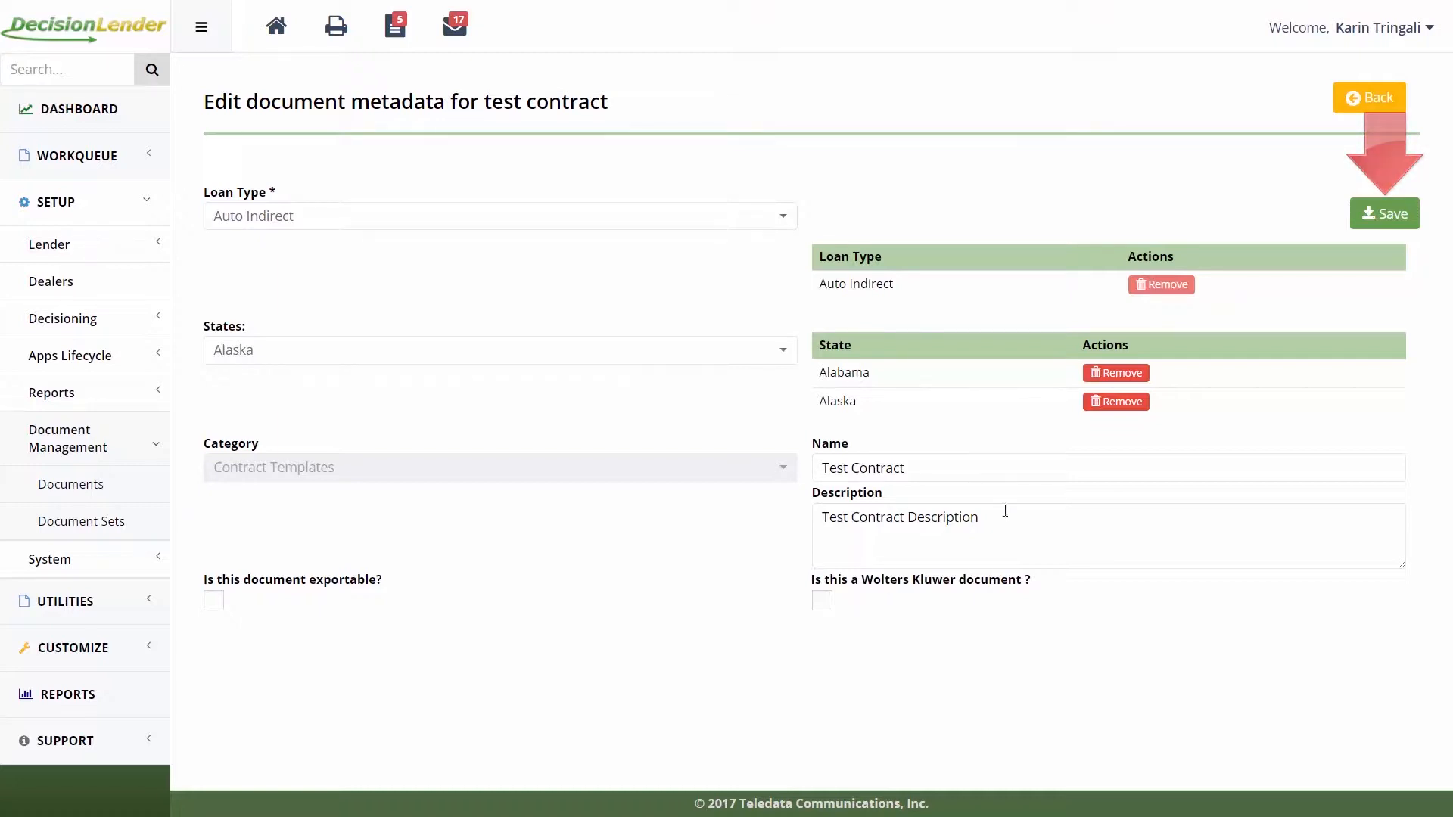
pyautogui.click(1384, 219)
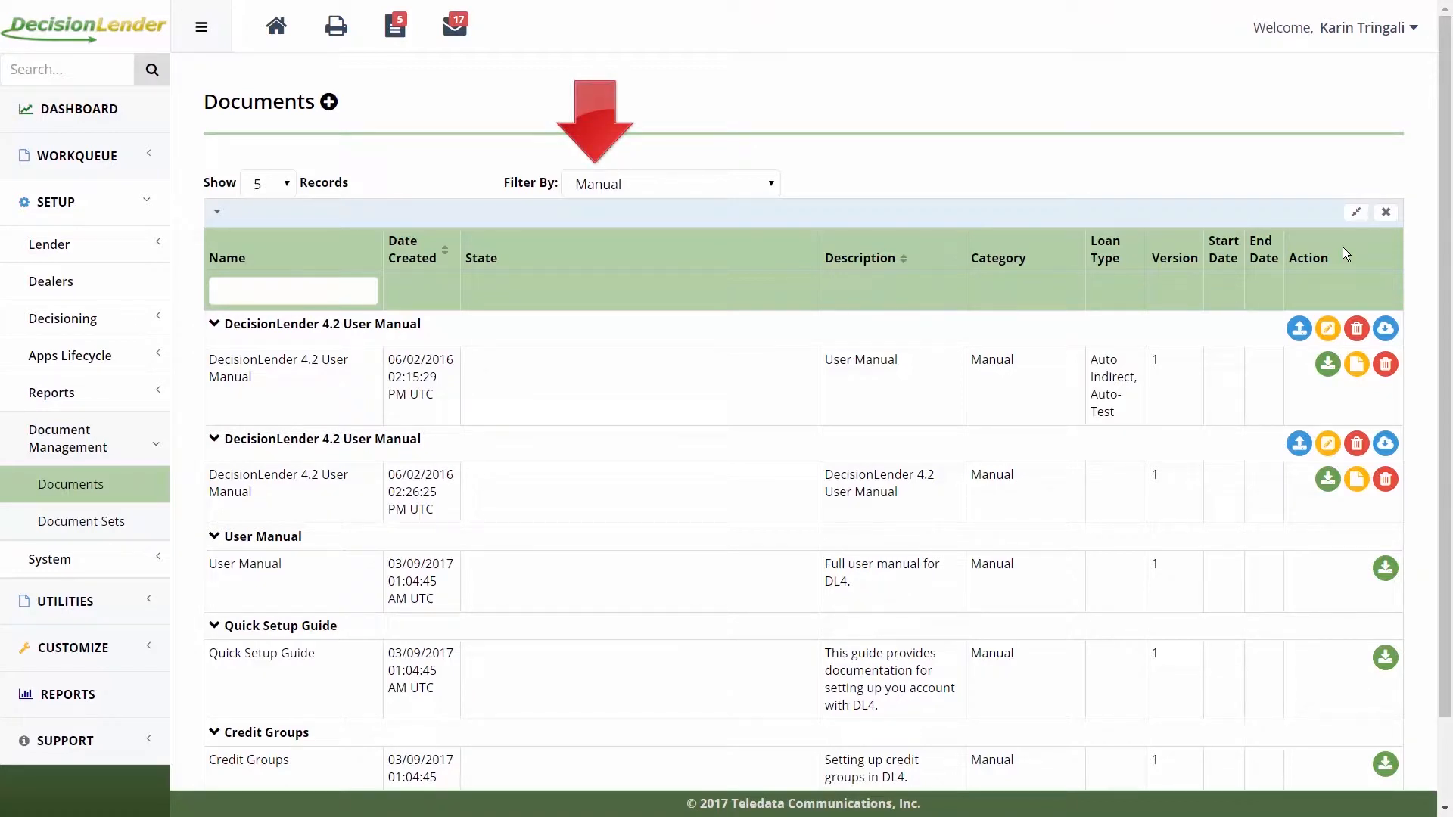
# Filter the documents by Contract Templates and open the document mapping of Test Contract.
pyautogui.click(713, 185)
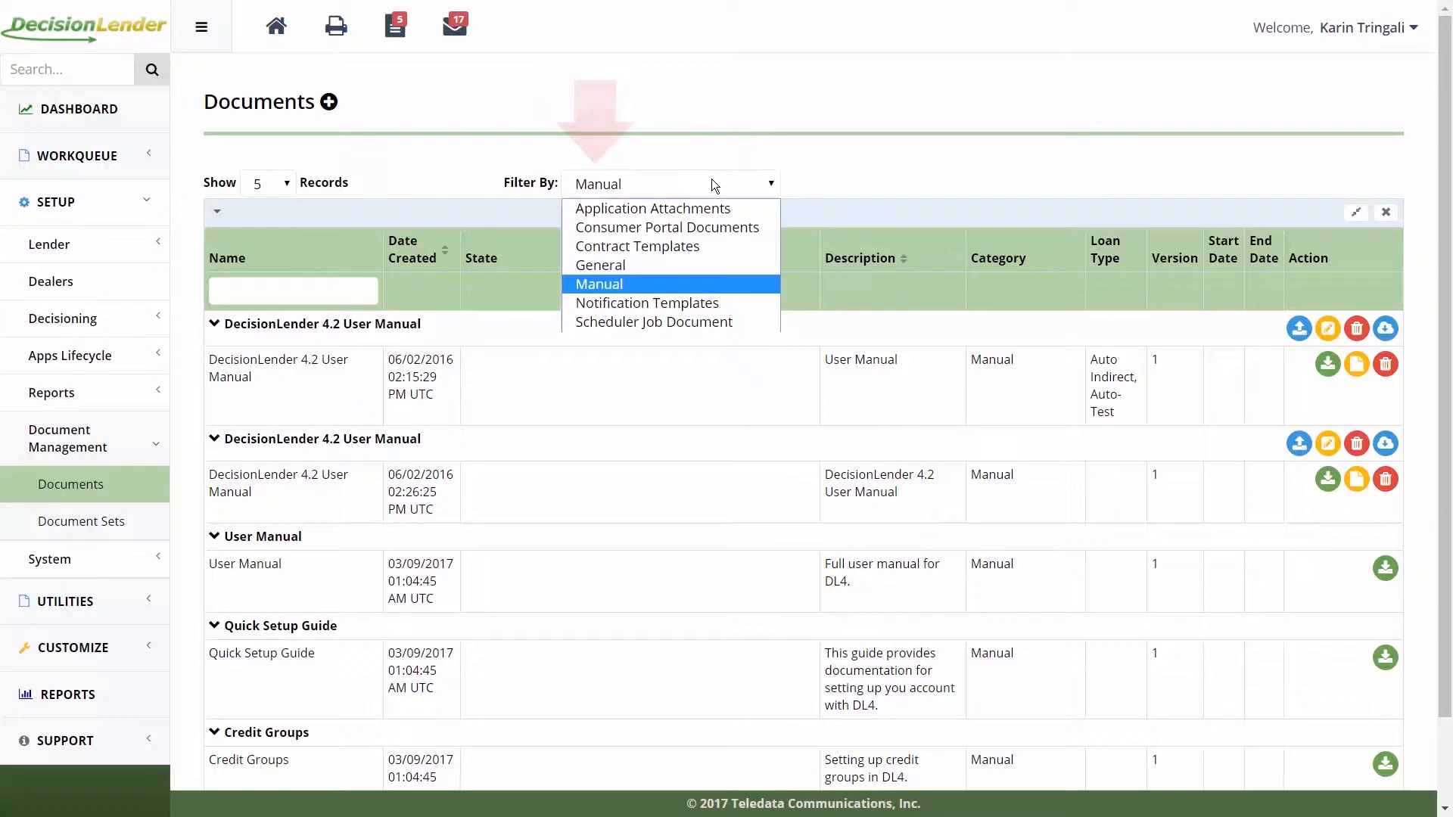
pyautogui.click(669, 249)
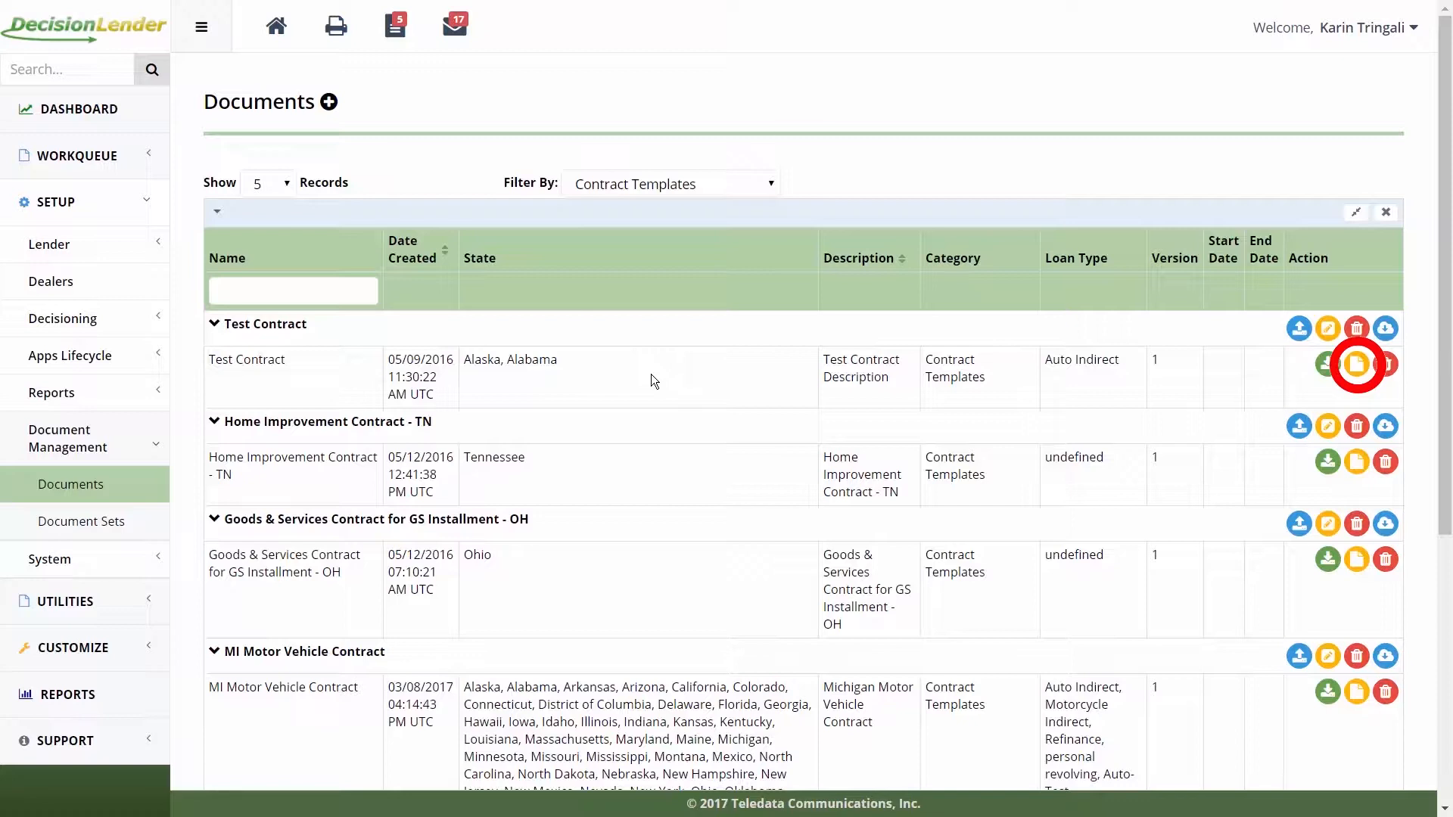
pyautogui.click(1356, 366)
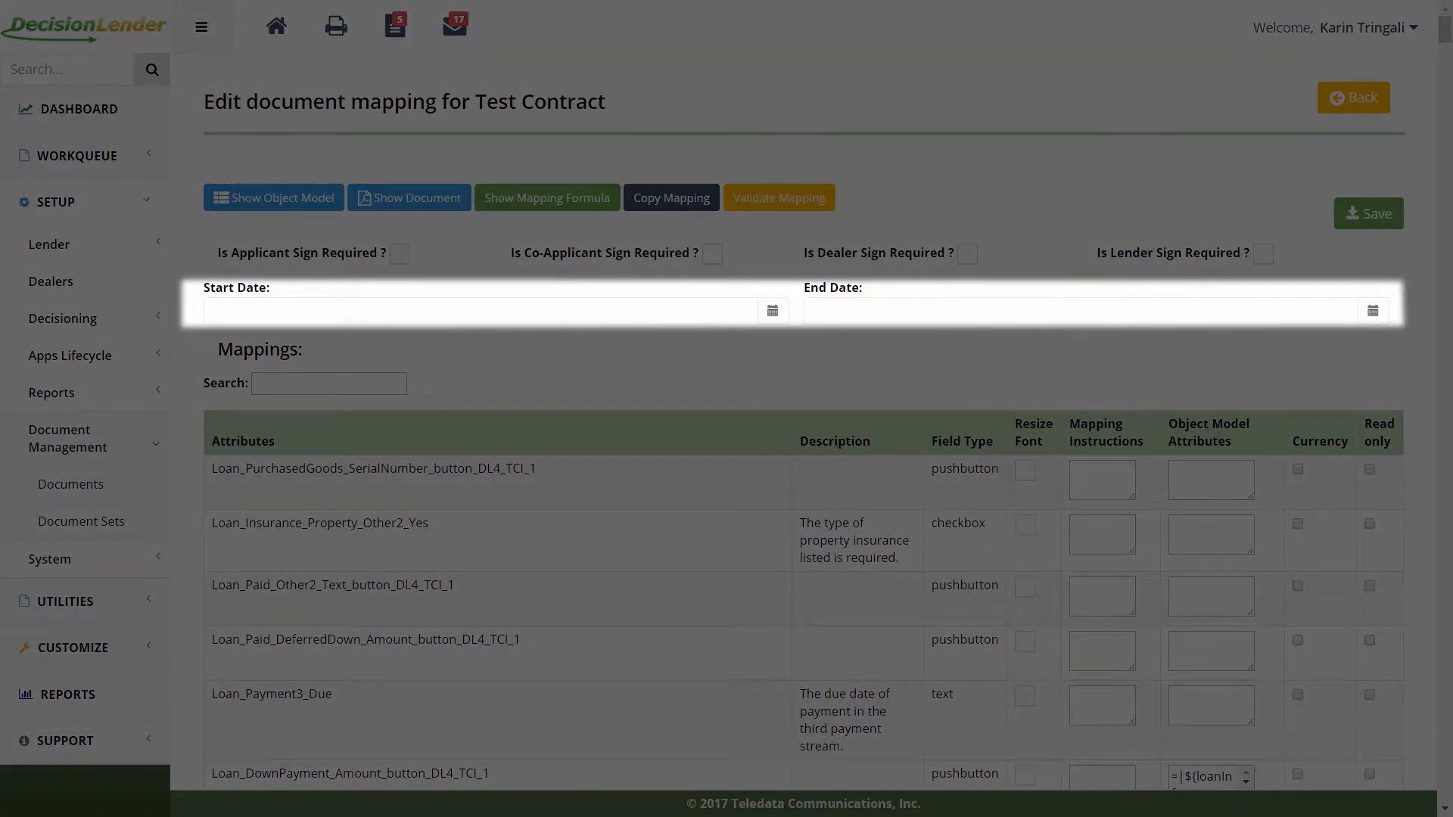
pyautogui.scroll(-4, 1355, 345)
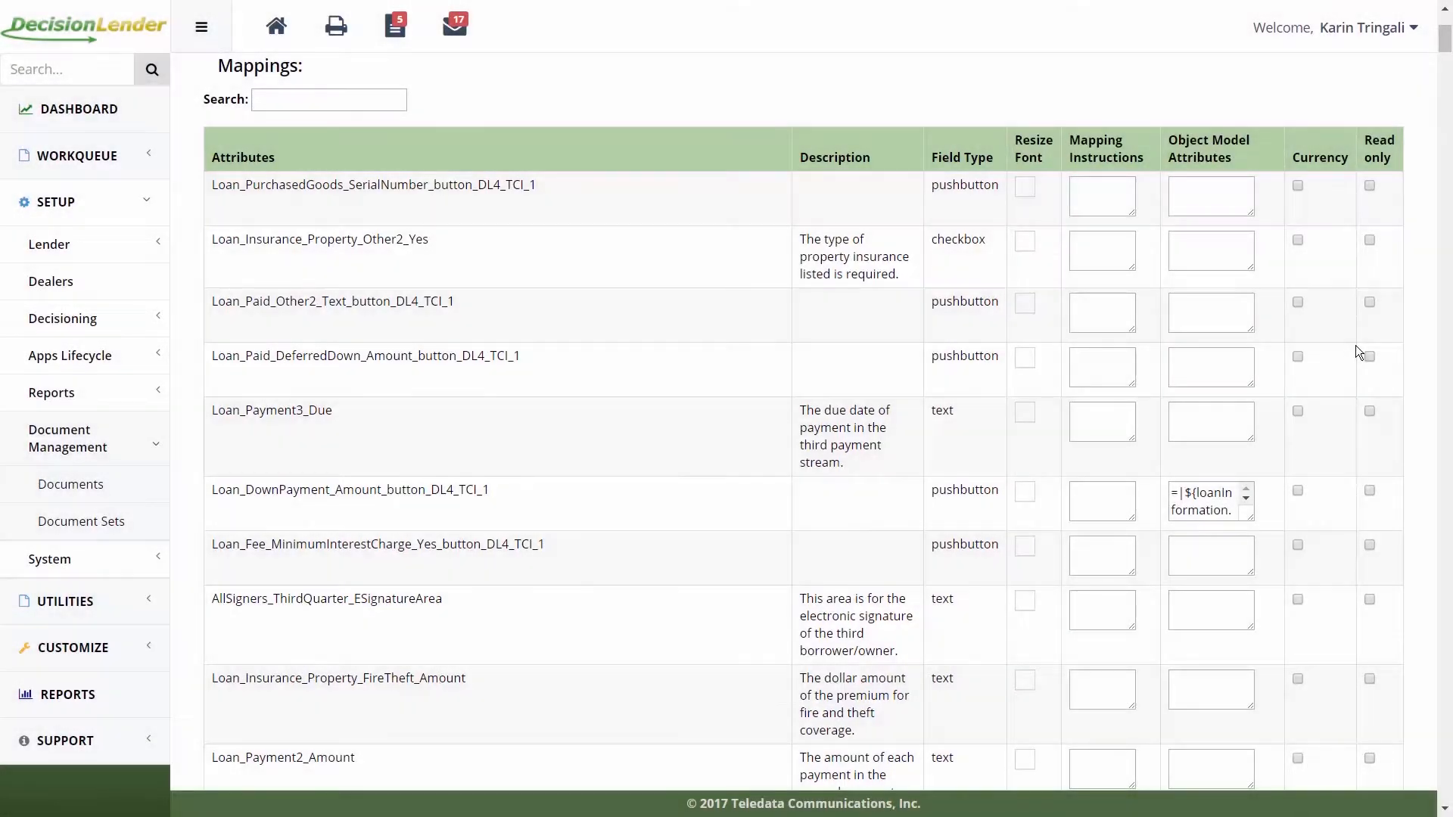
pyautogui.scroll(4, 1361, 340)
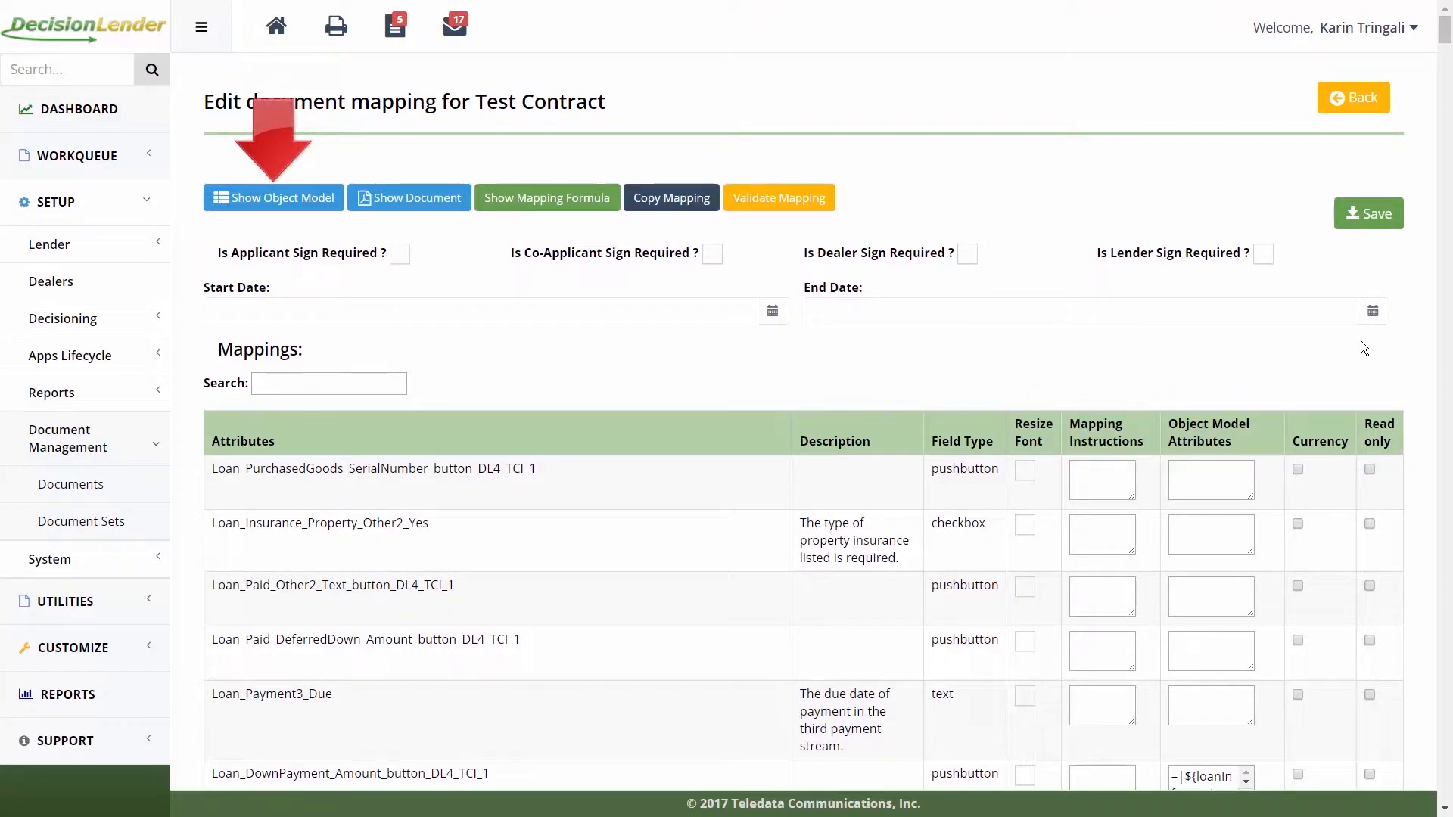
# Search the Application object model for "loan" and map loanType to the Loan_Payment3_Due attribute, closing the object model.
pyautogui.click(276, 200)
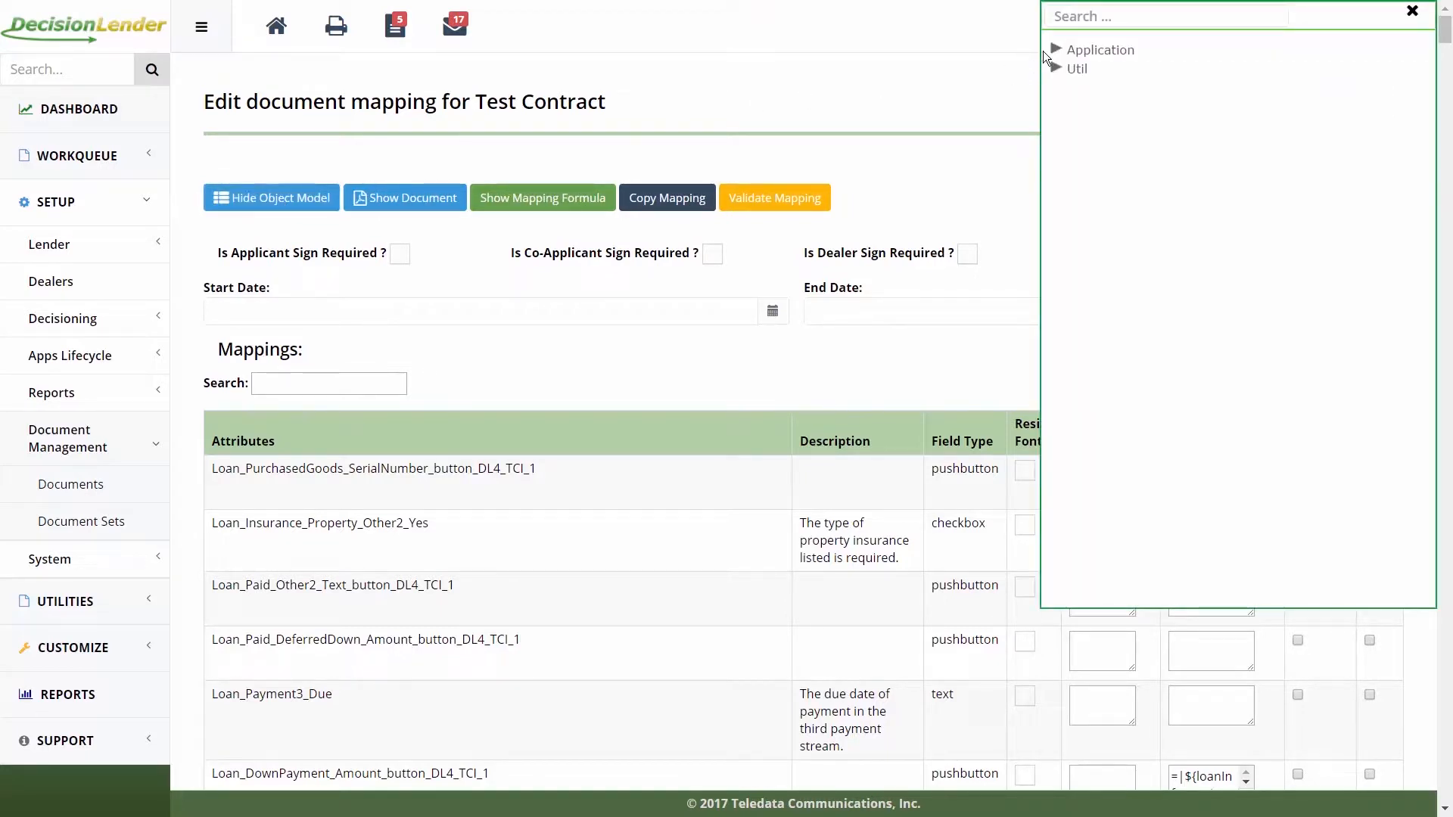
pyautogui.click(1056, 50)
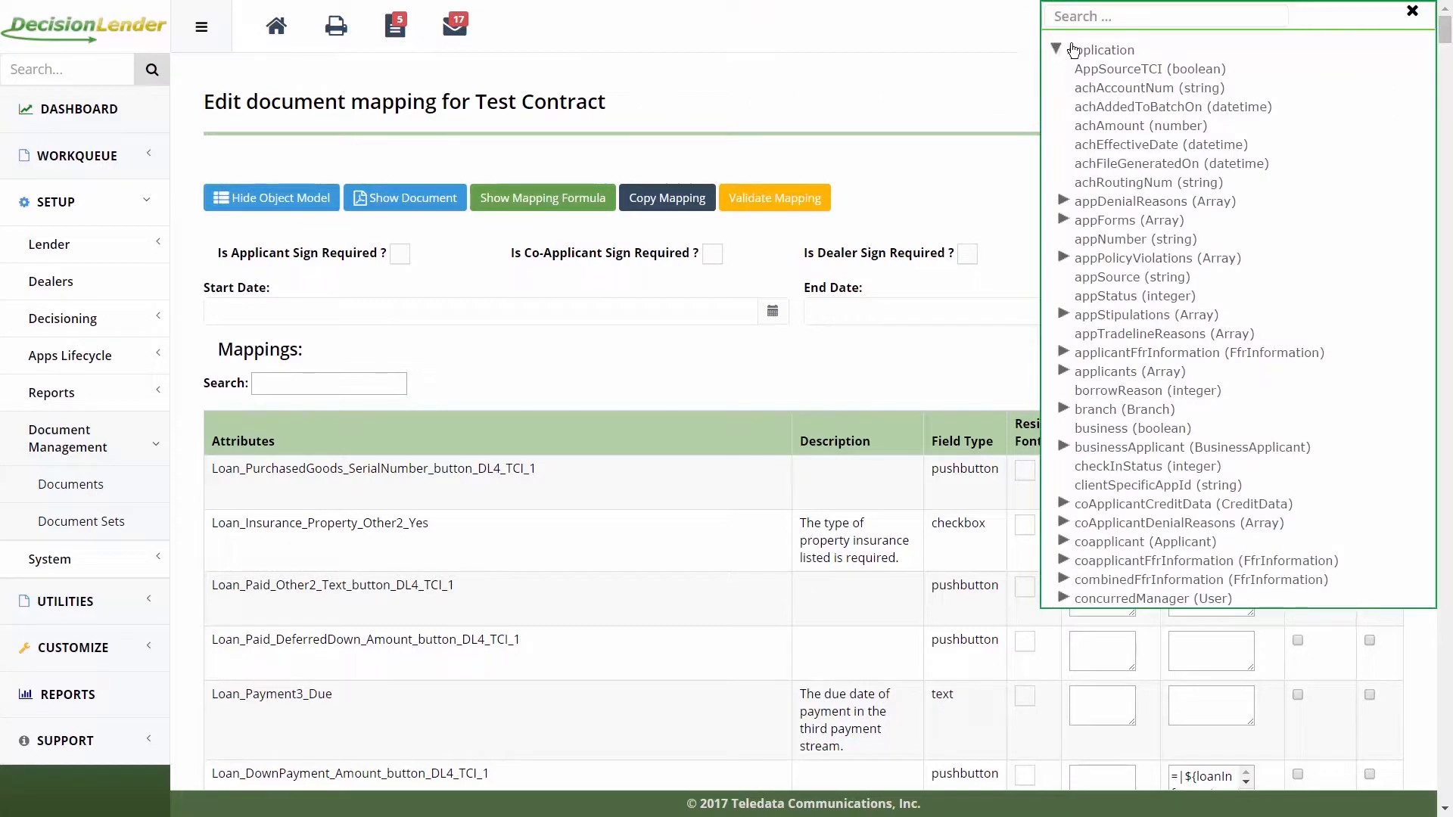
pyautogui.click(1121, 17)
pyautogui.write('loan')
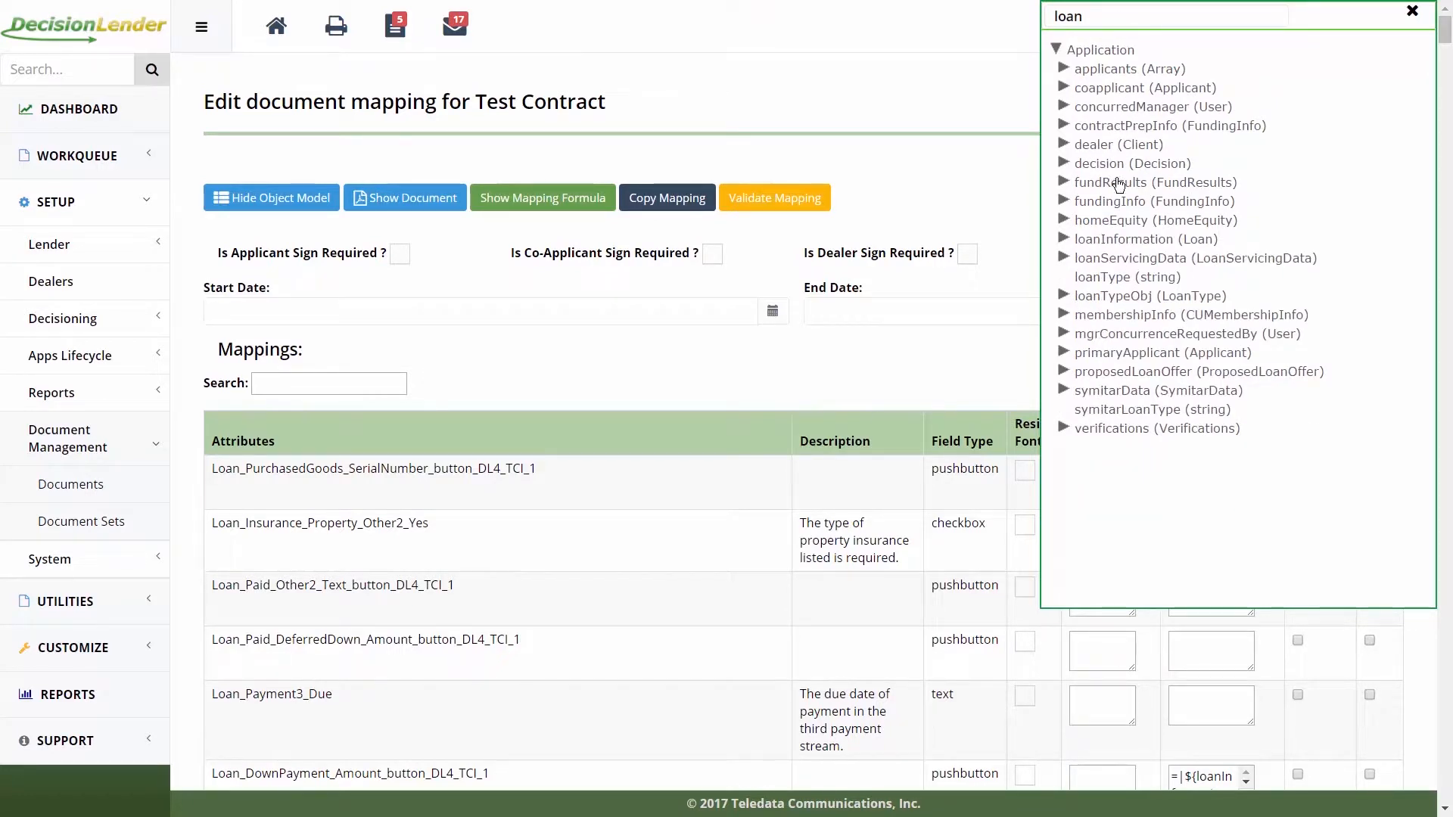
pyautogui.moveTo(1126, 277); pyautogui.dragTo(1222, 700)
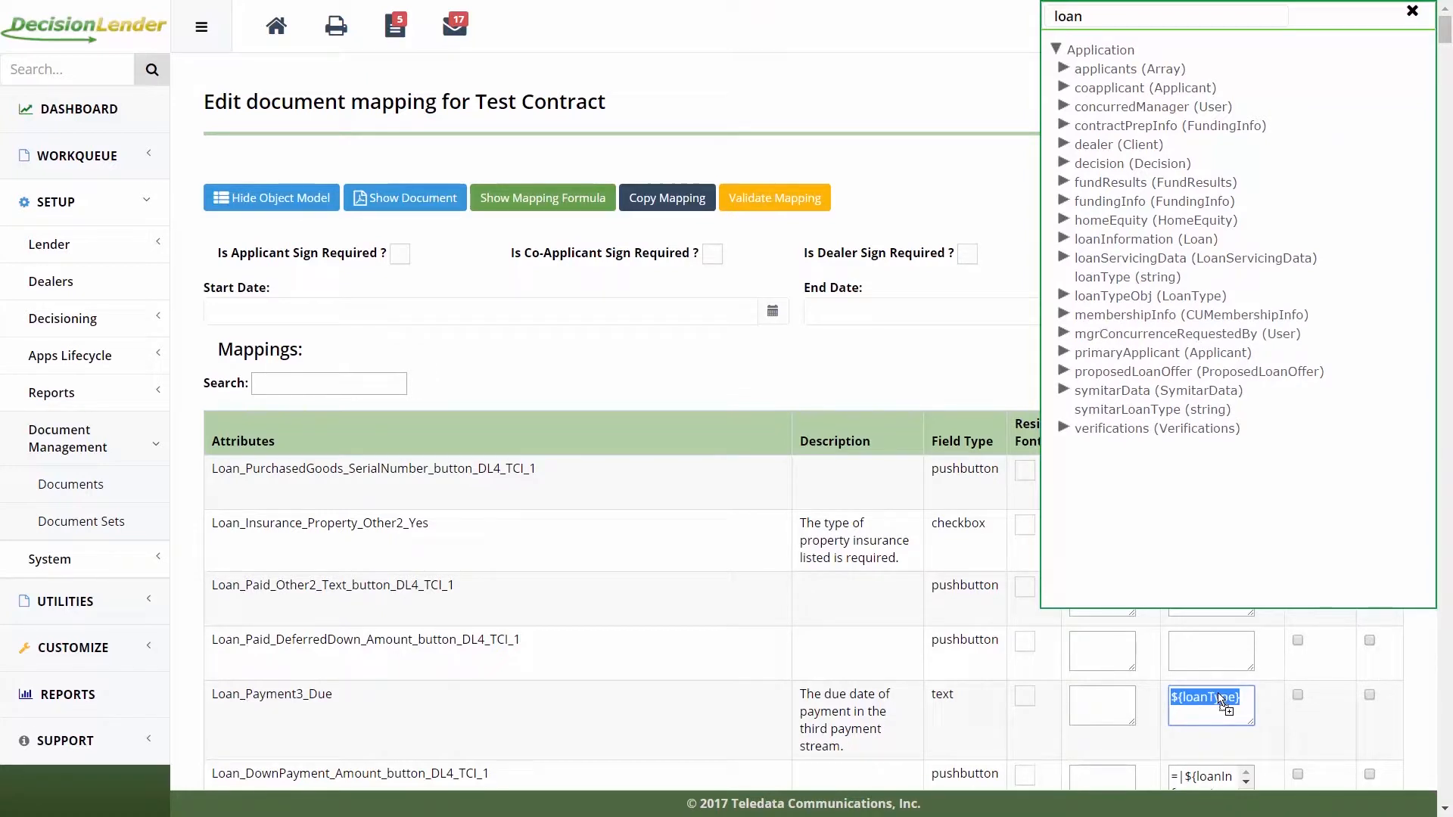
pyautogui.click(1413, 14)
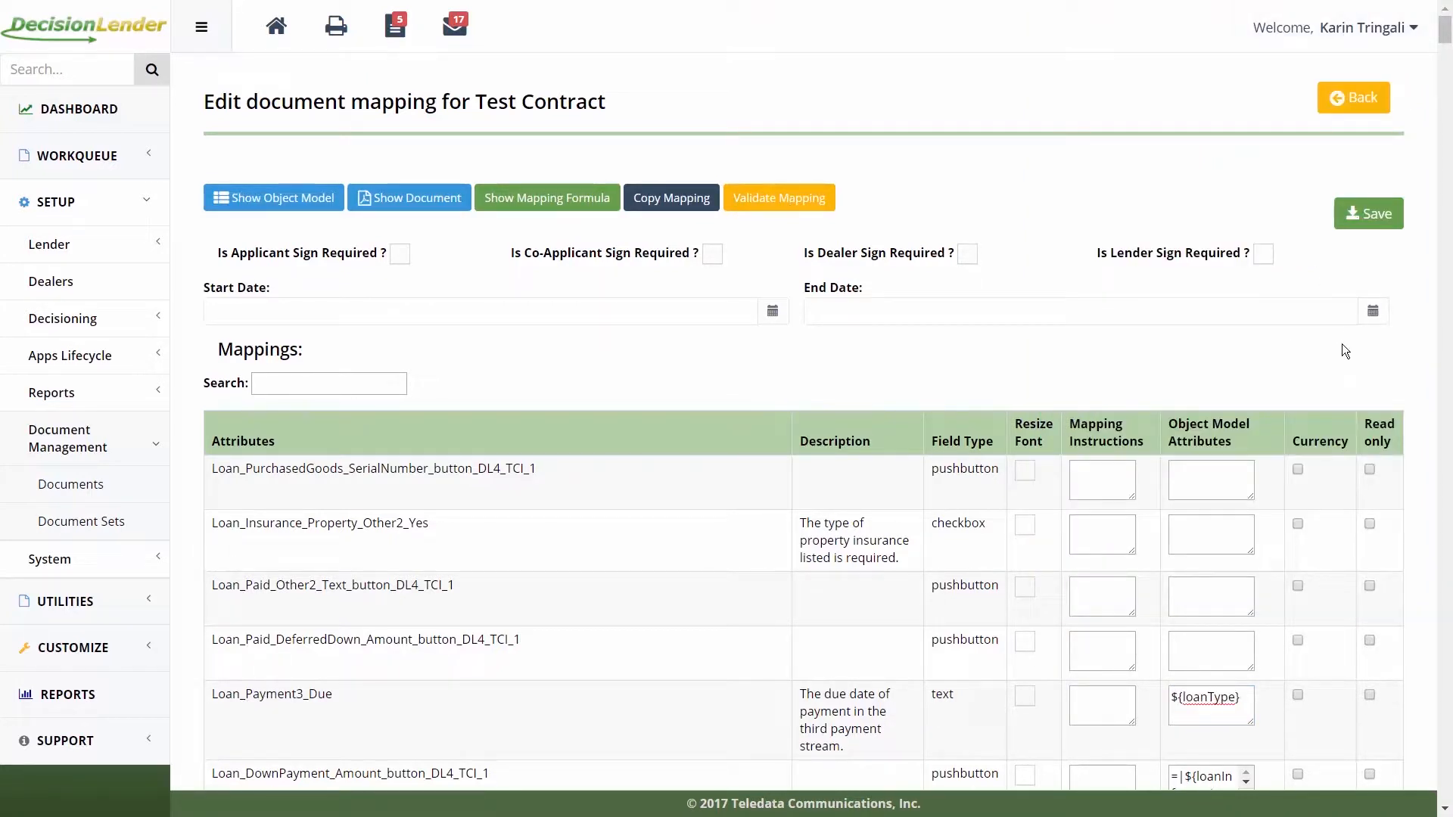
# Review the mapping table for Test Contract and save the document mapping.
pyautogui.scroll(-4, 1342, 344)
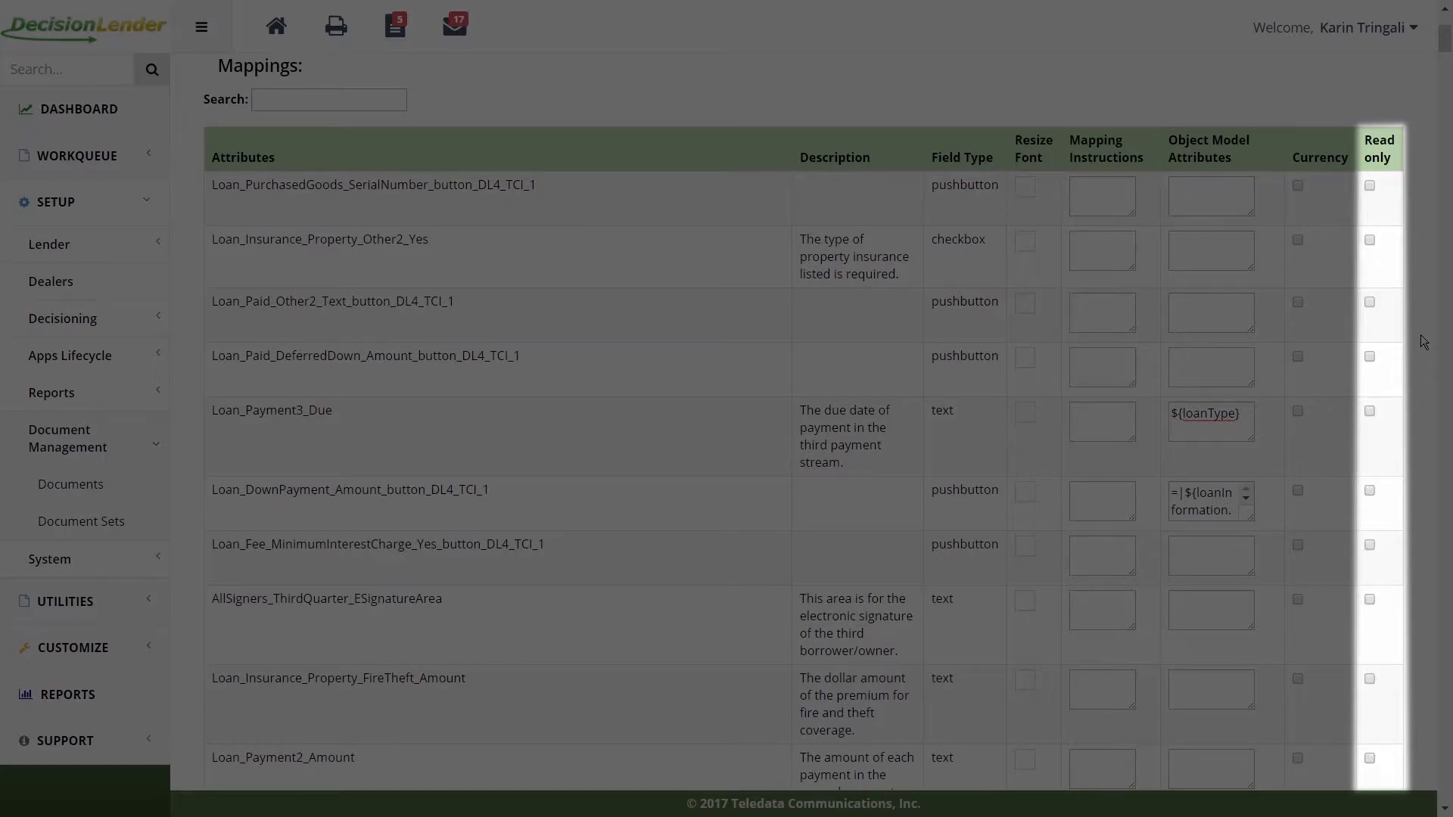
pyautogui.scroll(4, 1421, 335)
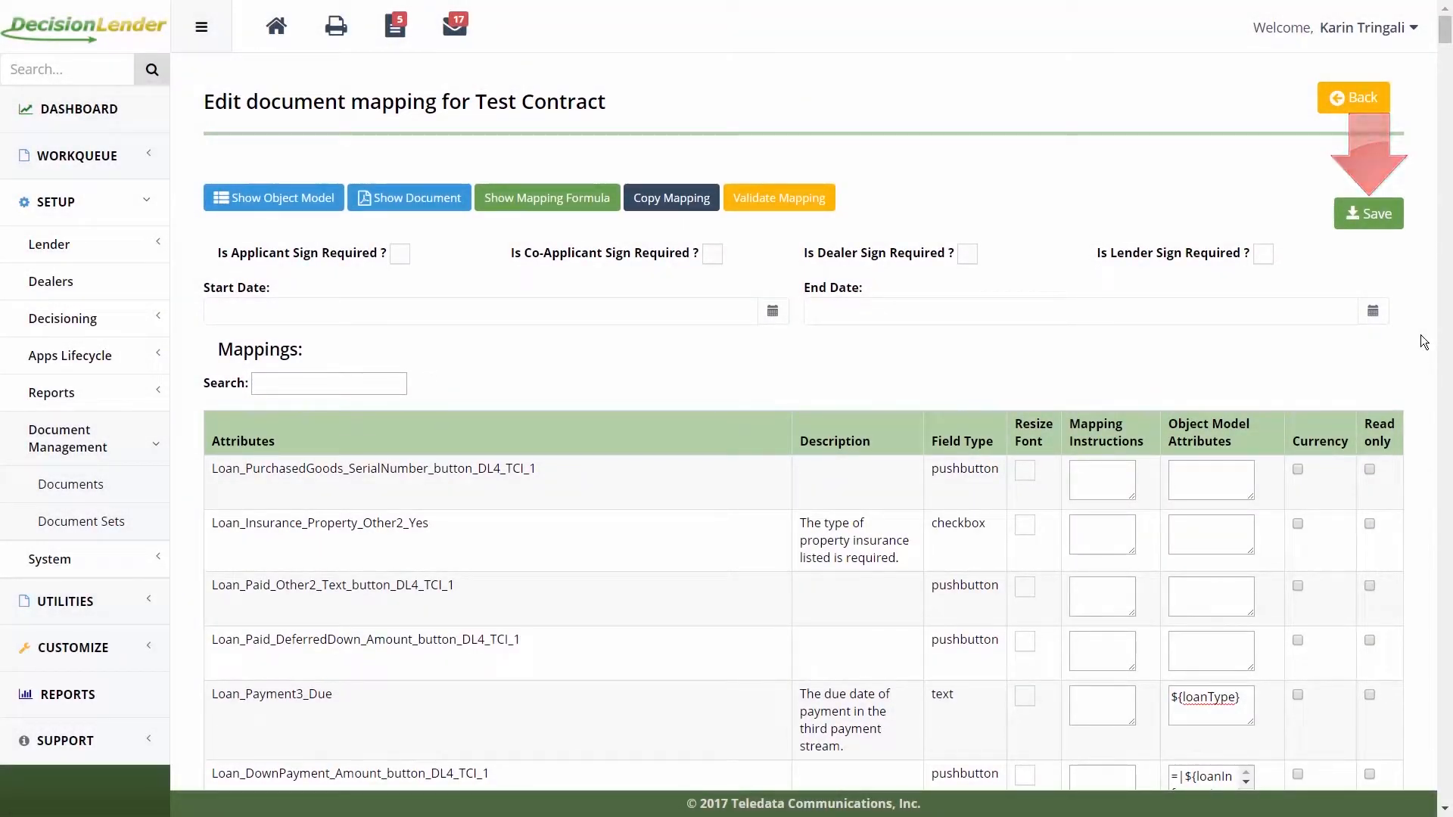
pyautogui.click(1367, 216)
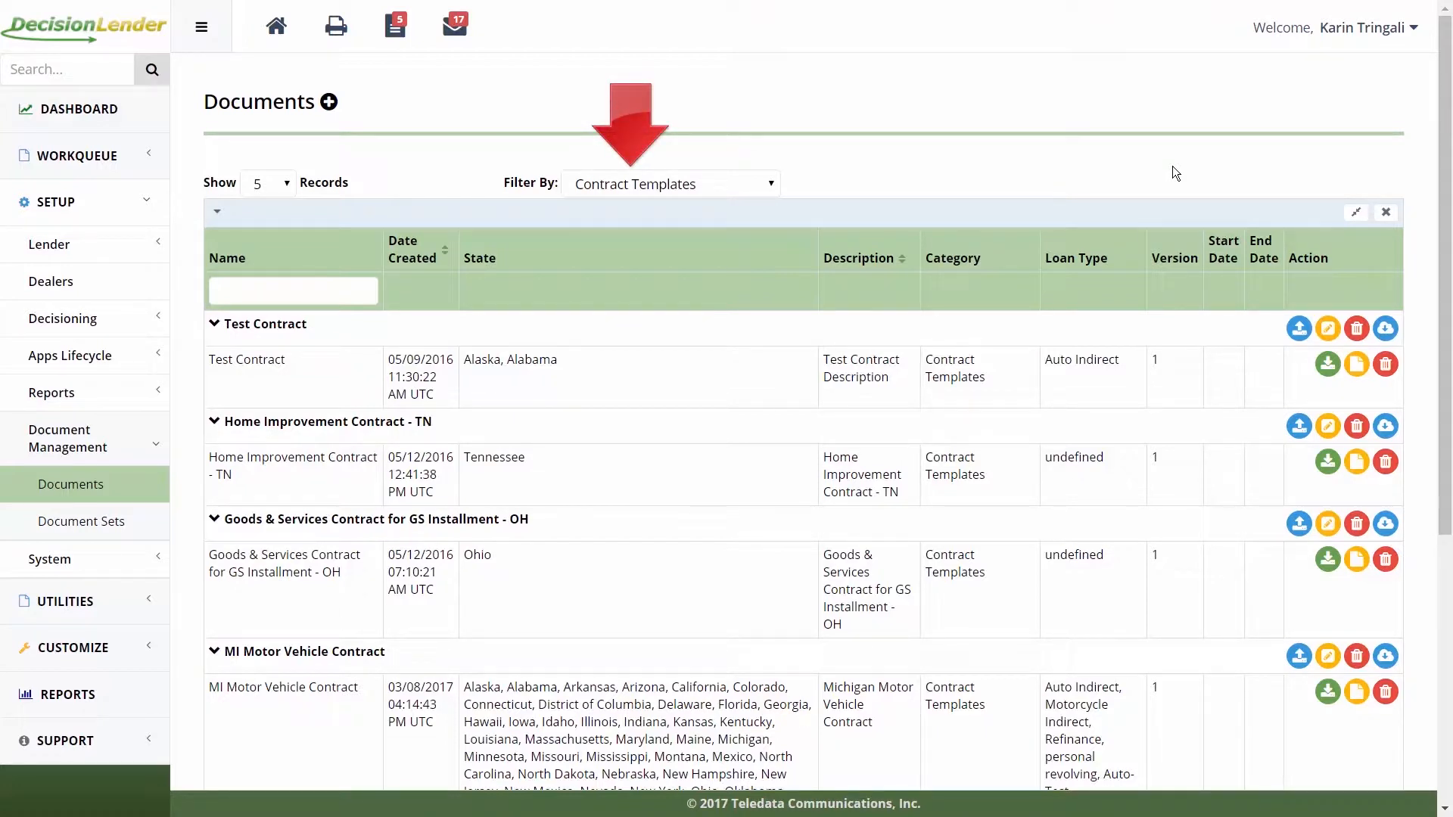
# Filter the documents by Notification Templates and delete the Test notification document created on 12/21/2016.
pyautogui.click(682, 189)
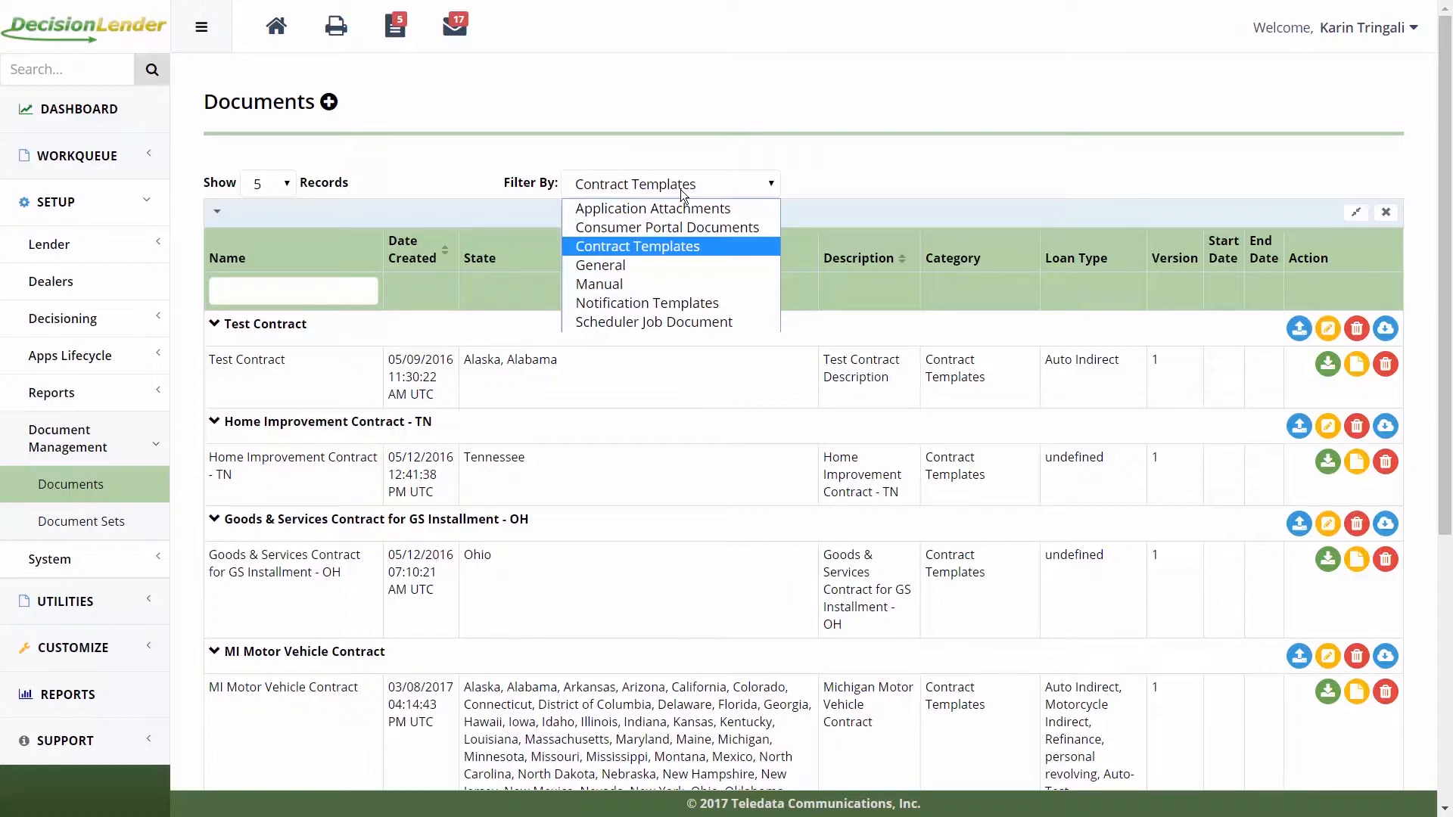
pyautogui.click(665, 303)
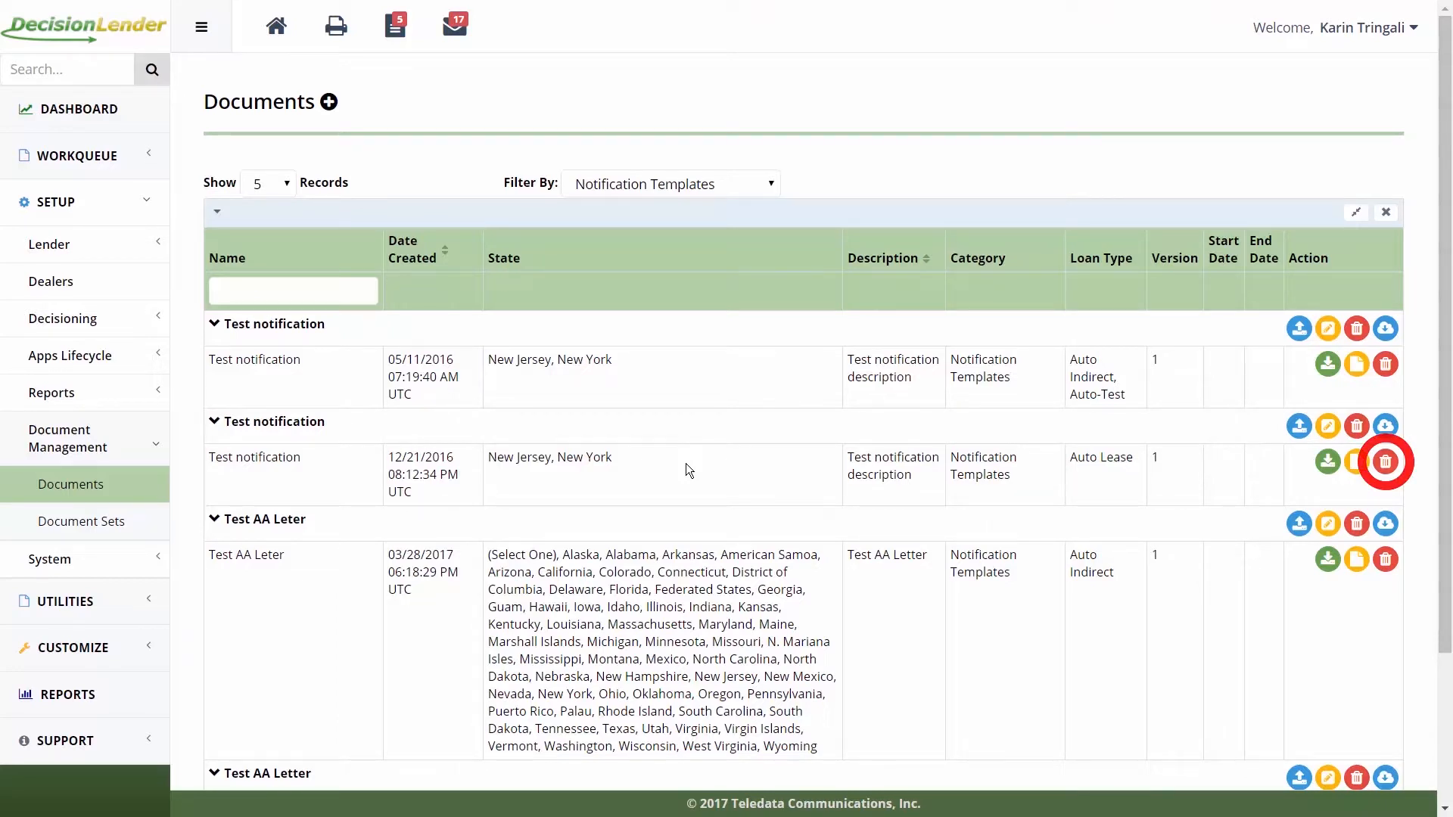
pyautogui.click(1388, 468)
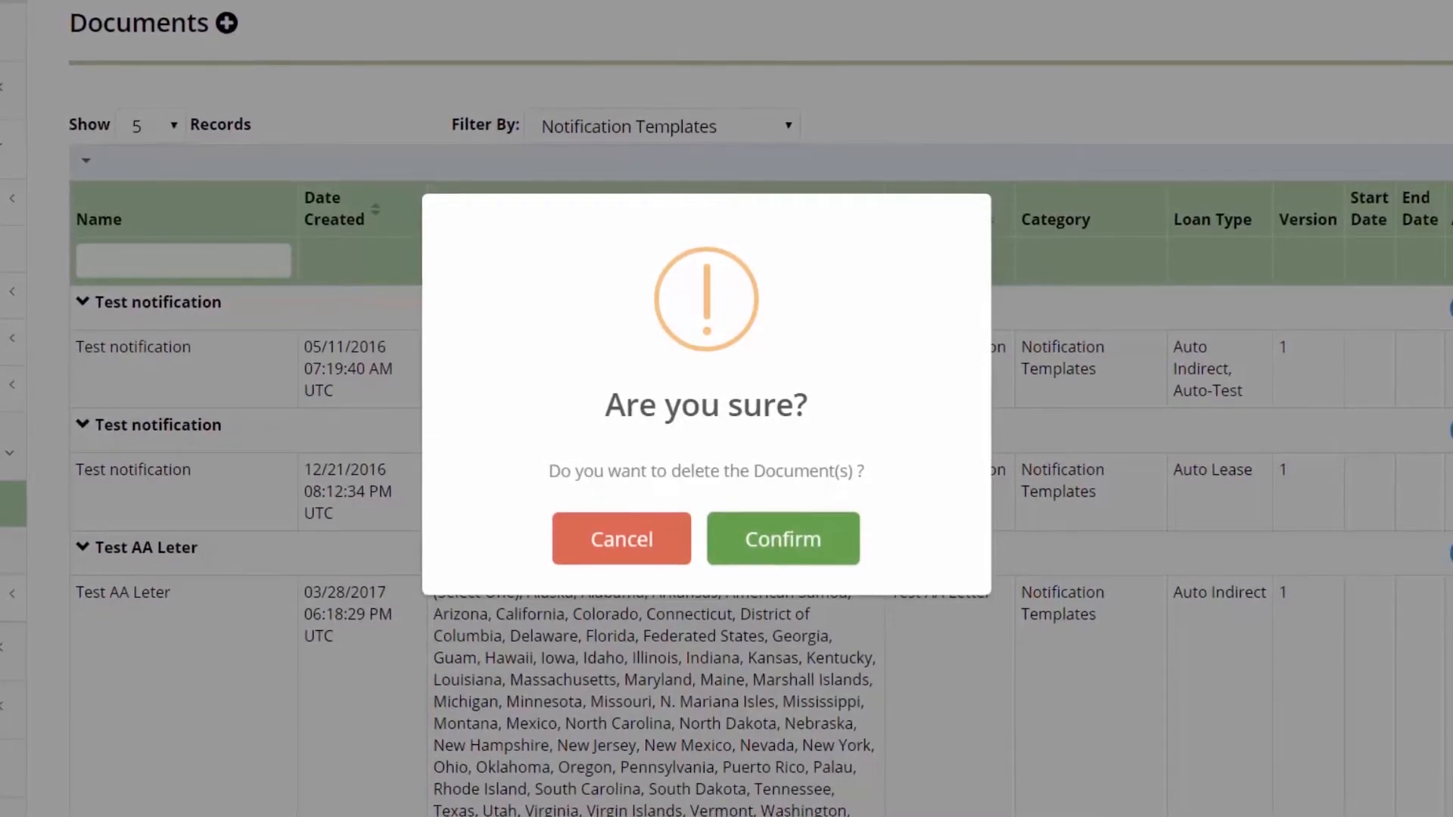
pyautogui.click(772, 544)
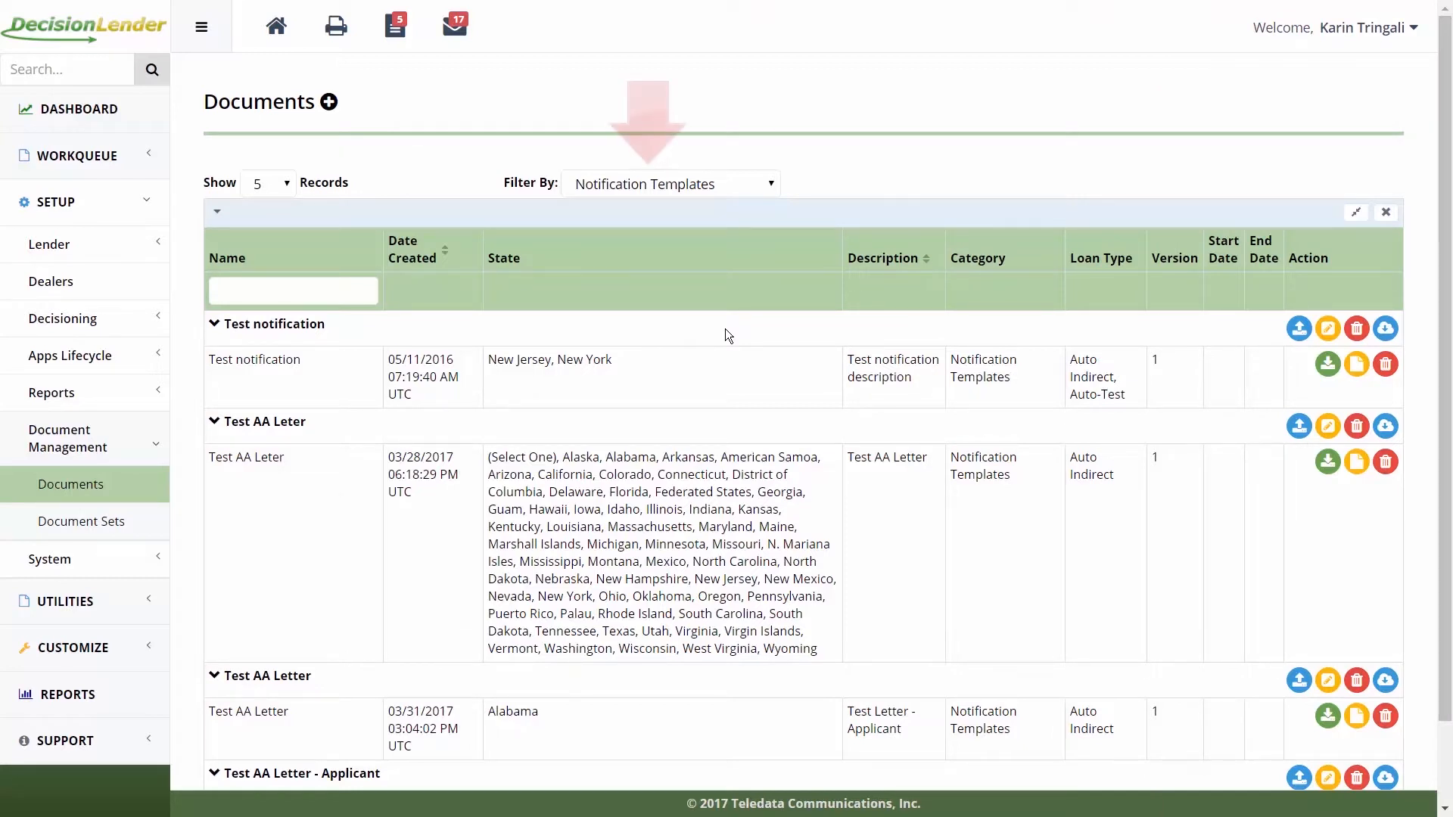
# Filter the documents by Contract Templates and open the file upload page for Test Contract.
pyautogui.click(712, 185)
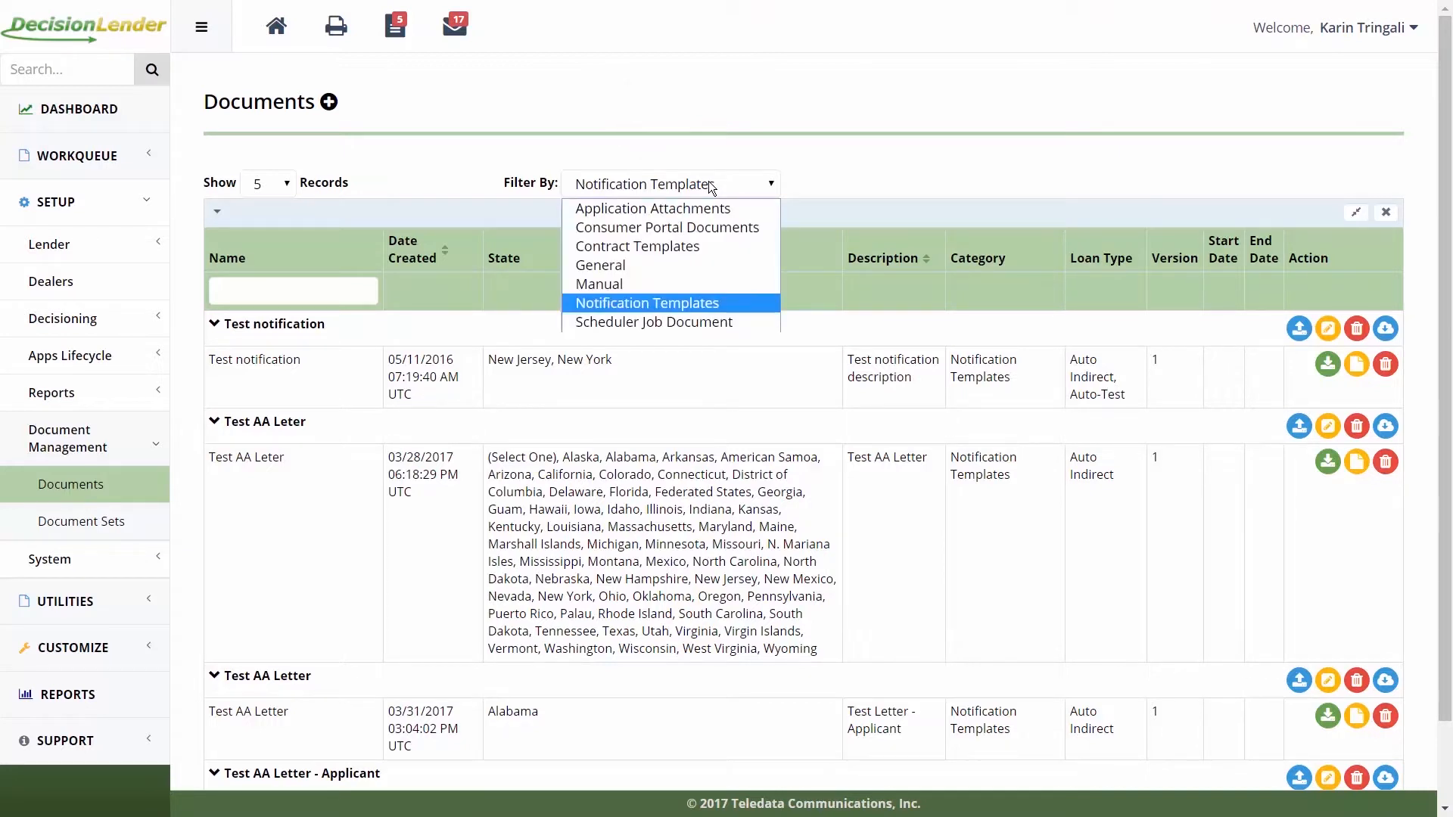
pyautogui.click(701, 246)
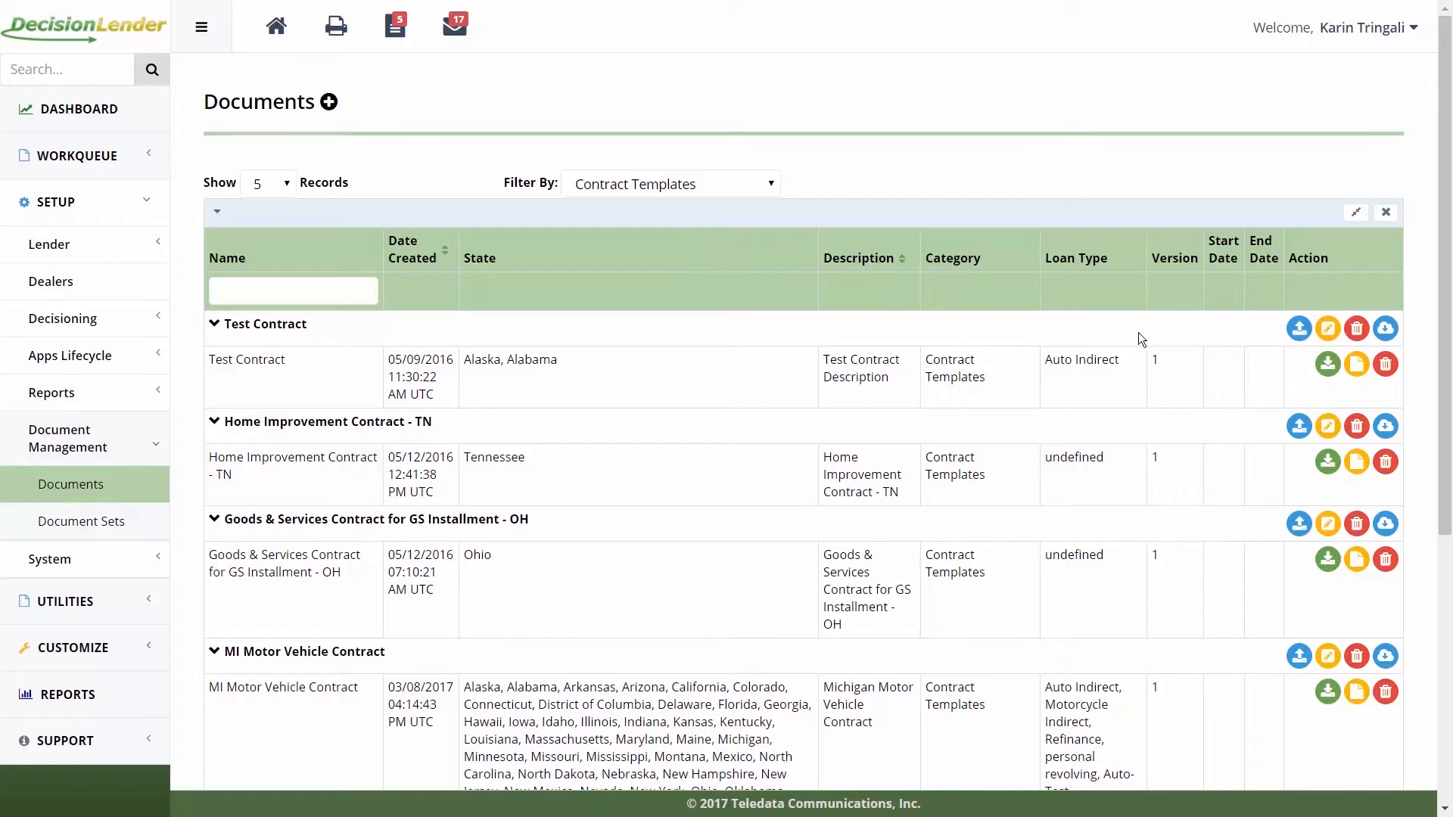
pyautogui.click(1298, 331)
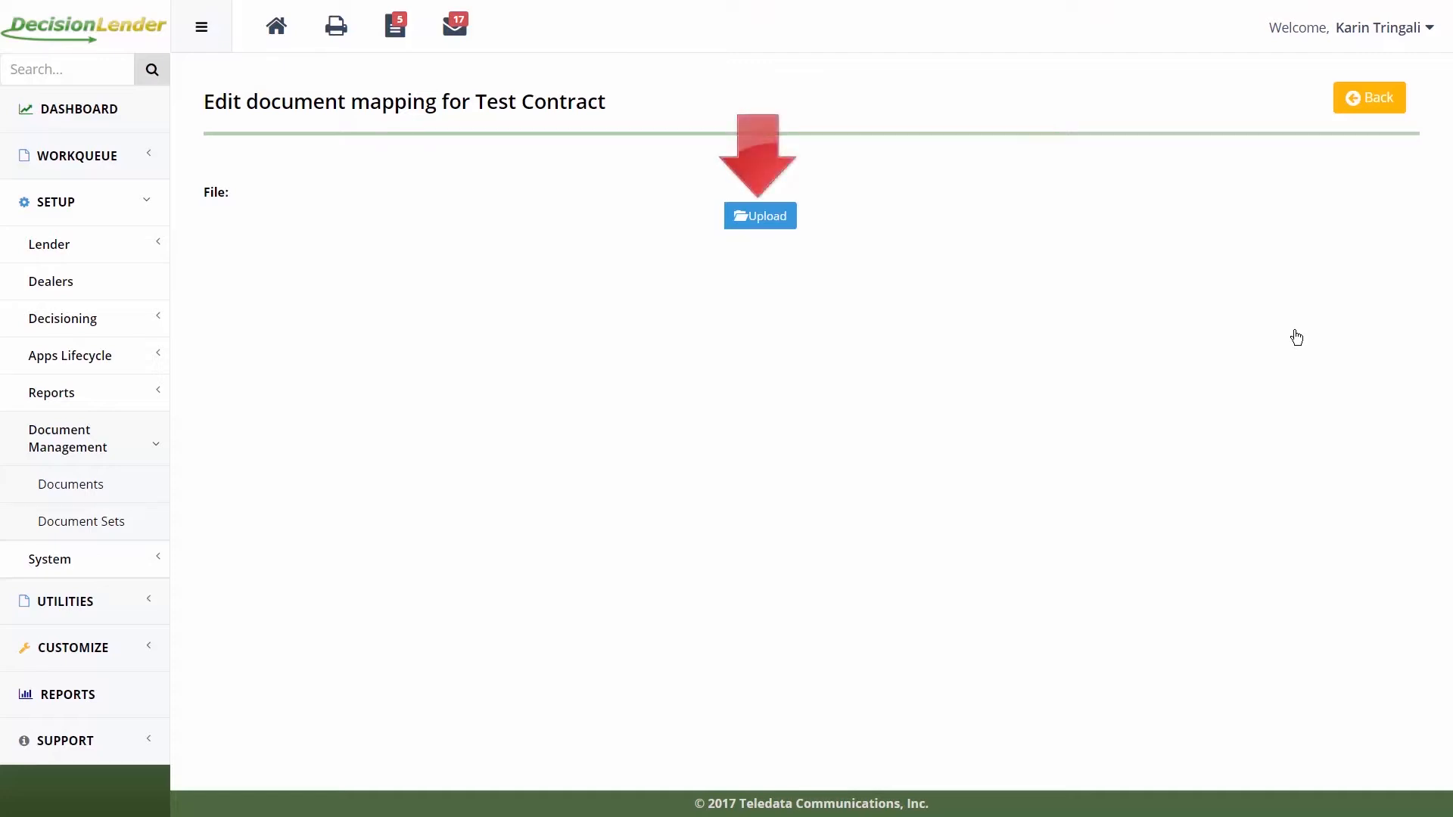
# Upload Service_Contract_Template.pdf from the Documents folder for Test Contract and save its document mapping.
pyautogui.click(770, 220)
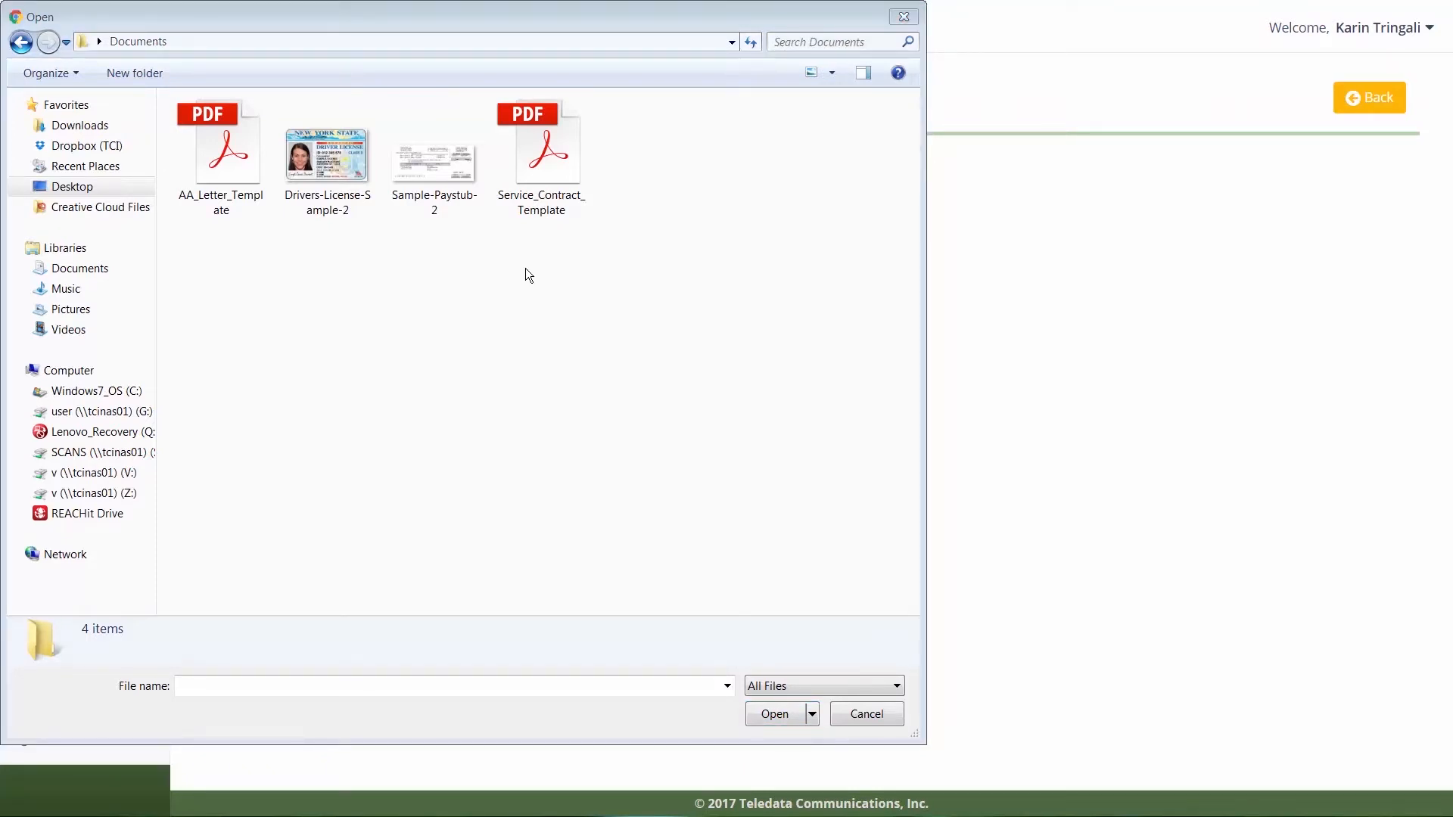
pyautogui.click(537, 162)
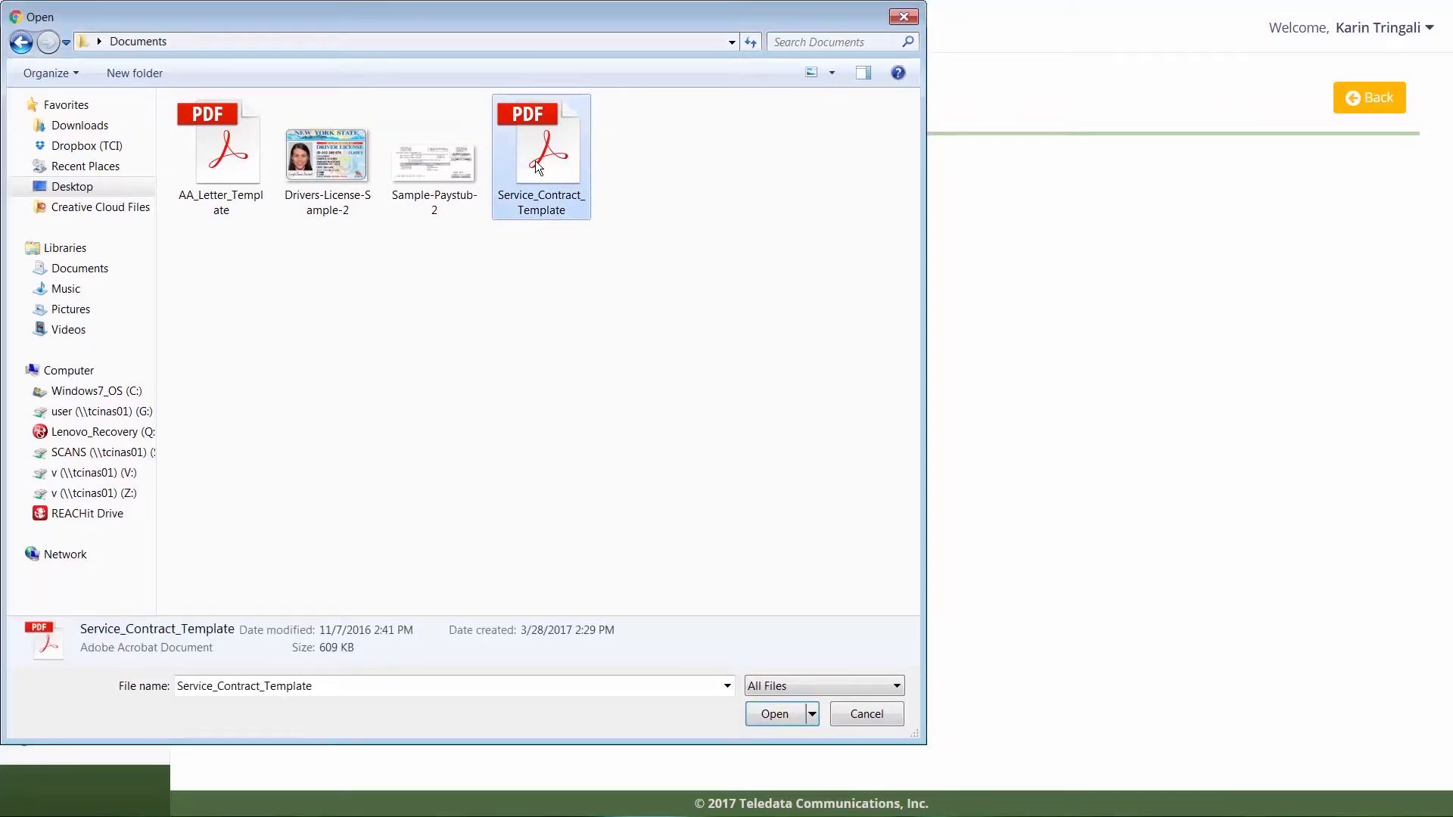
pyautogui.click(771, 713)
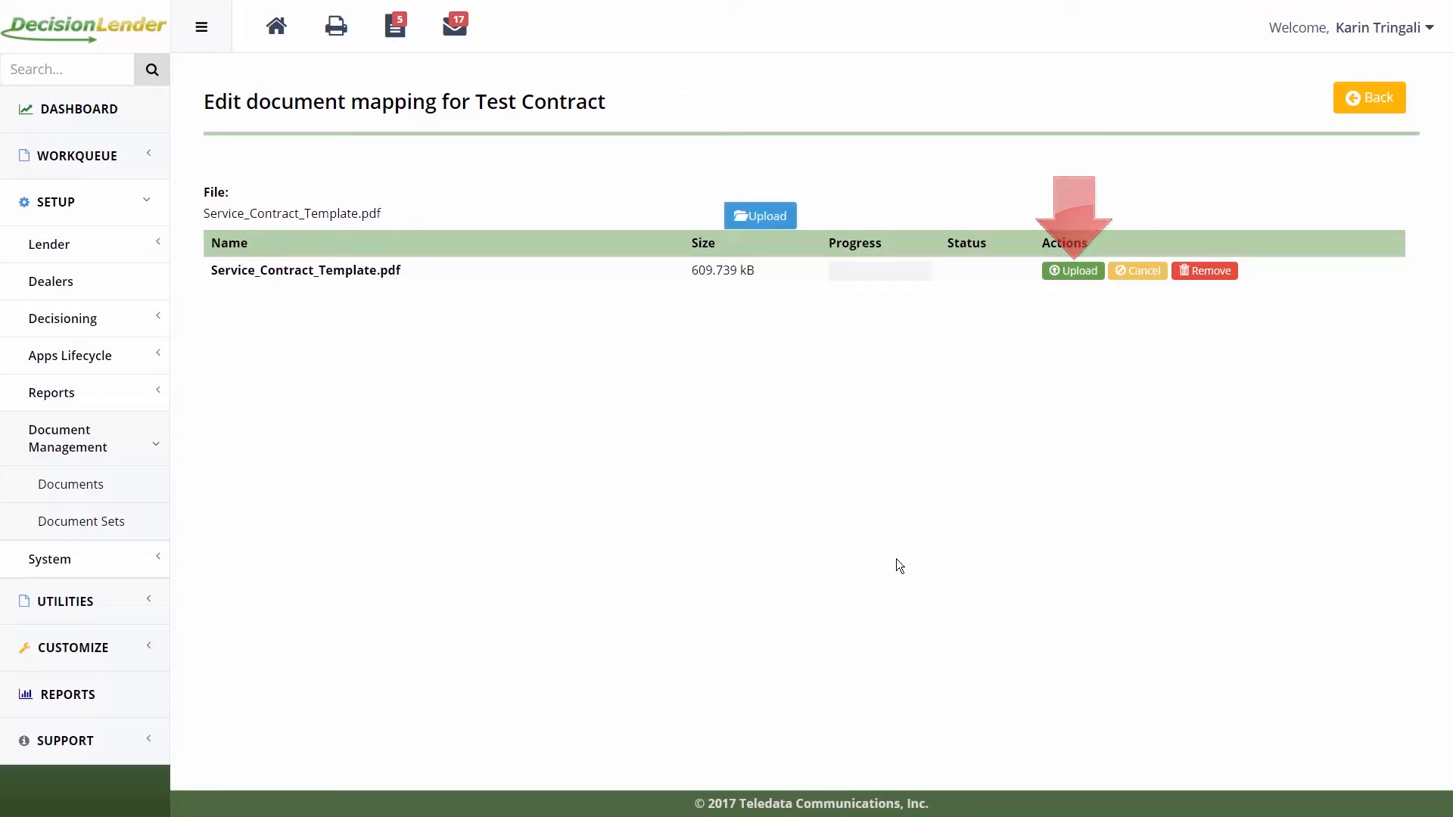
pyautogui.click(1079, 280)
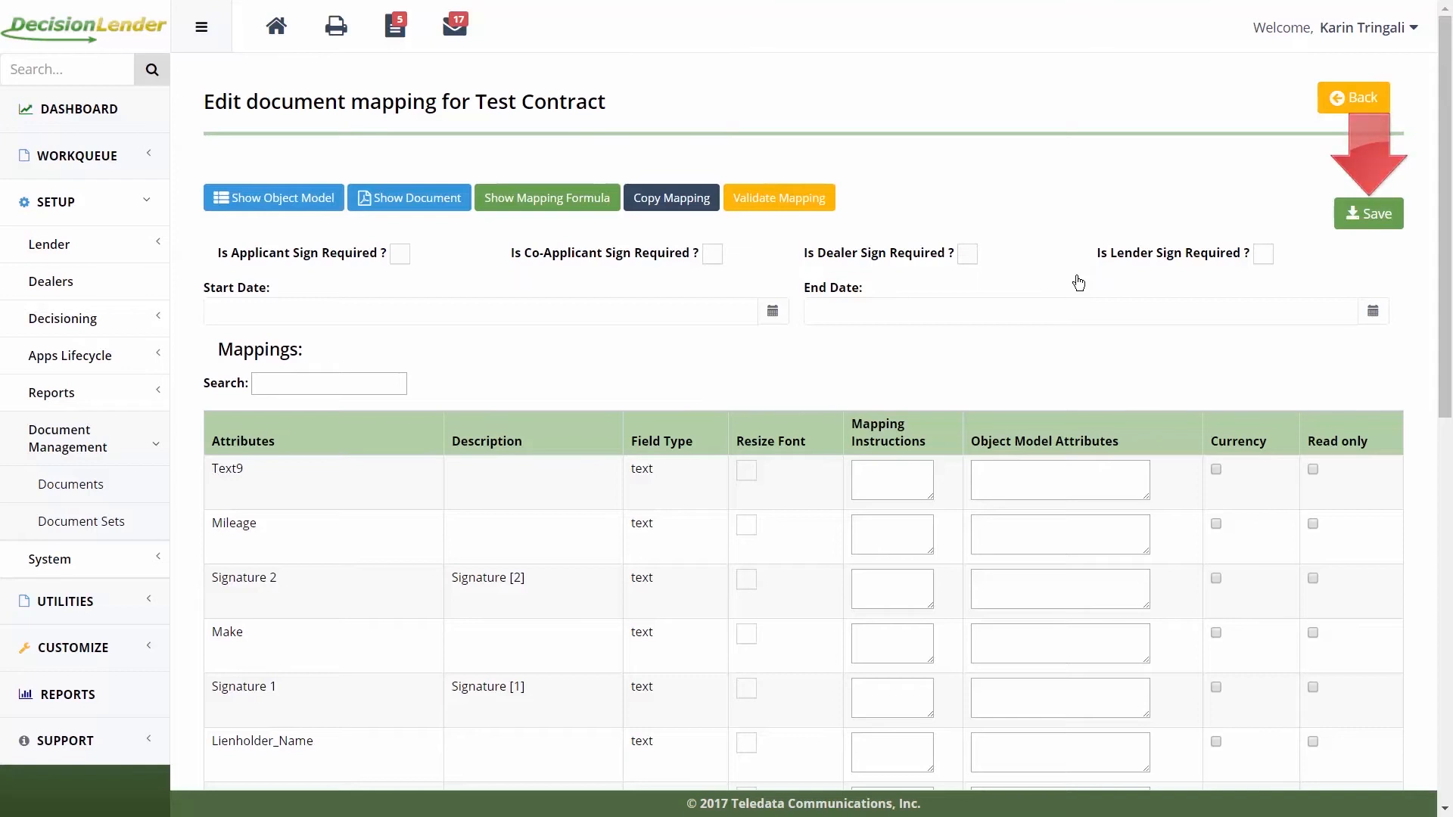
pyautogui.click(1368, 220)
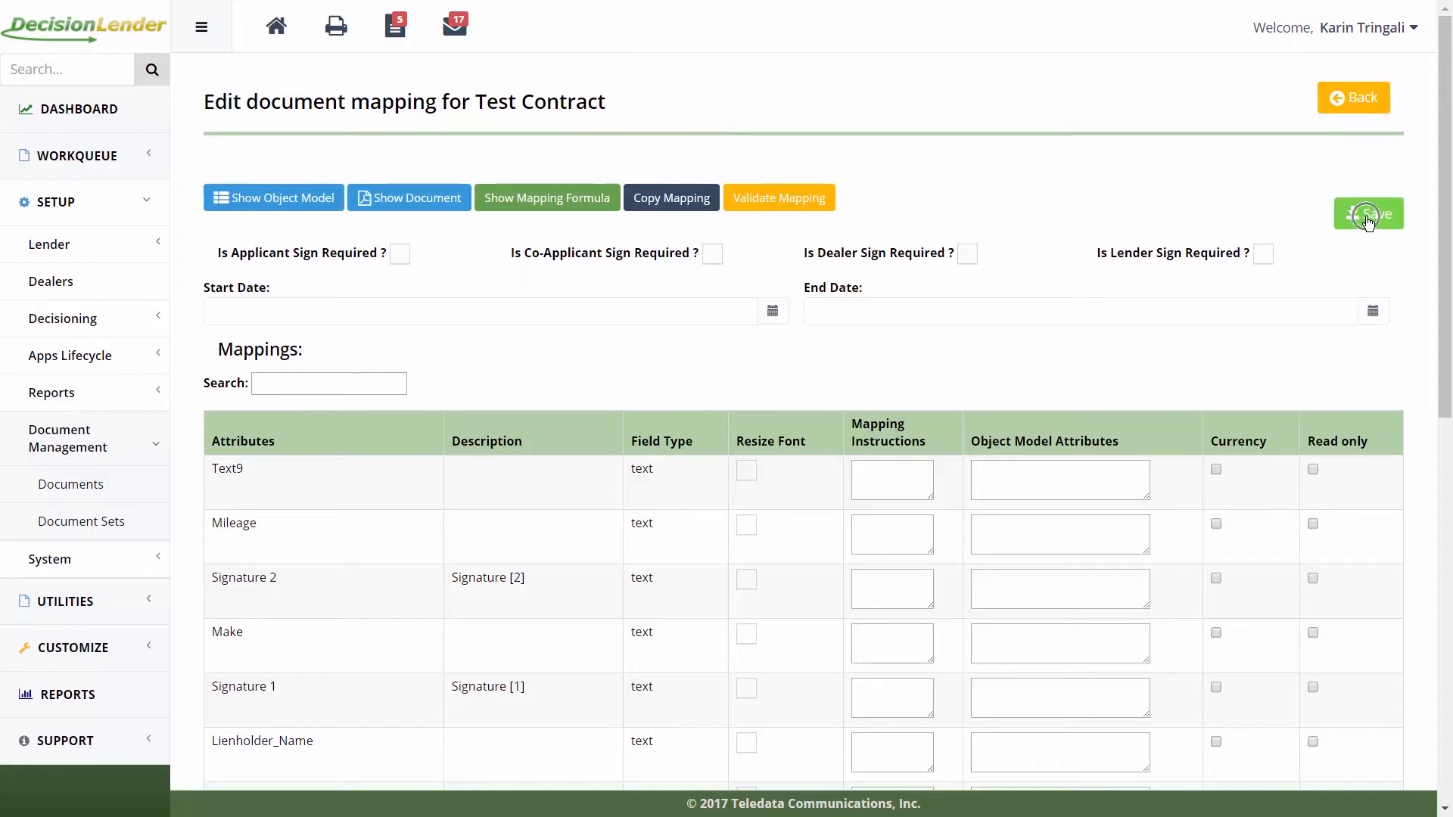